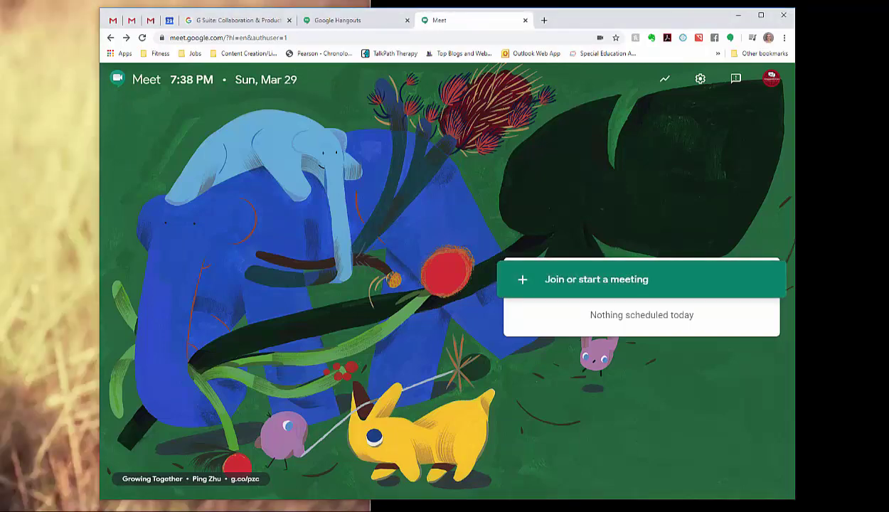
Step: Switch from the Meet start page to the G Suite website tab
click(229, 23)
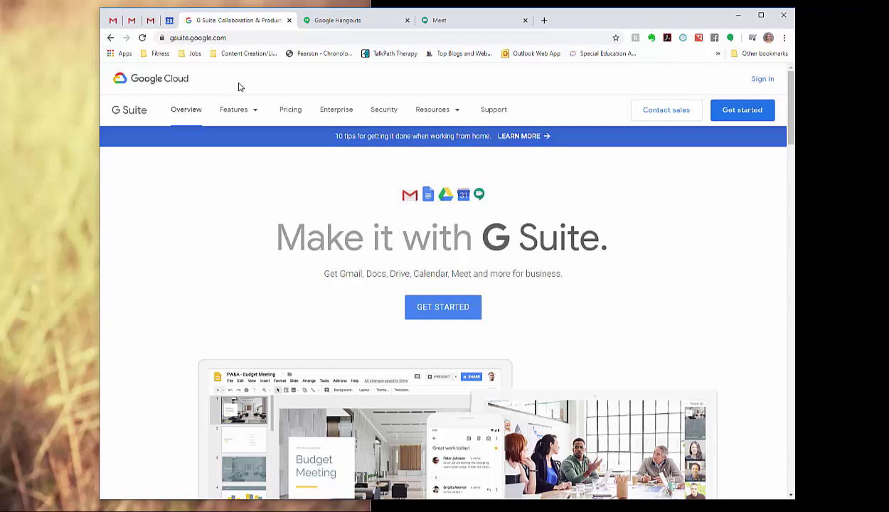
Step: Review the G Suite Basic, Business and Enterprise pricing plans, then move to the Hangouts tab
click(285, 112)
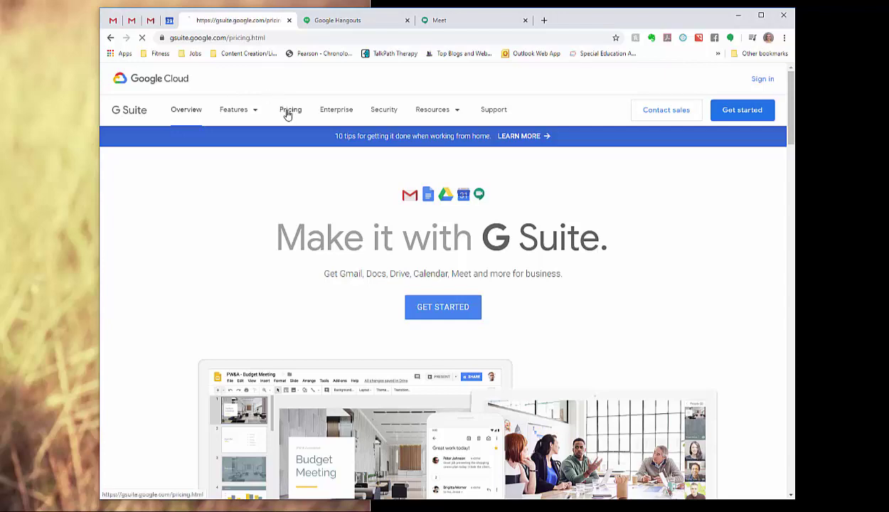
scroll(280, 206, down, 2)
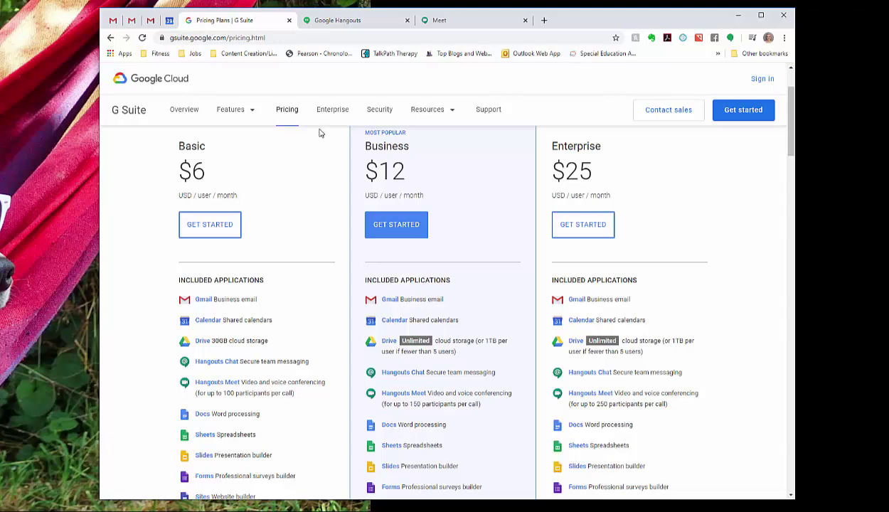
click(341, 22)
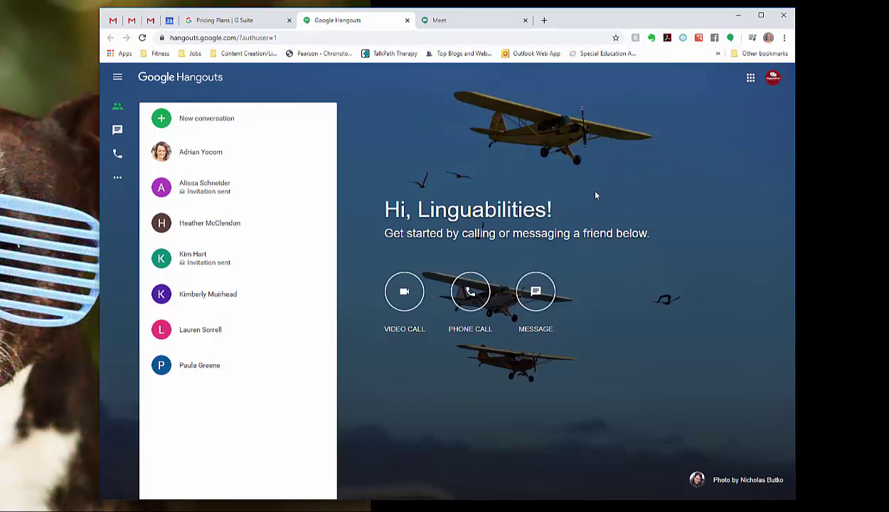
Step: Start a video call from Hangouts, closing the extra Meet tab and the quality troubleshooting page
click(405, 294)
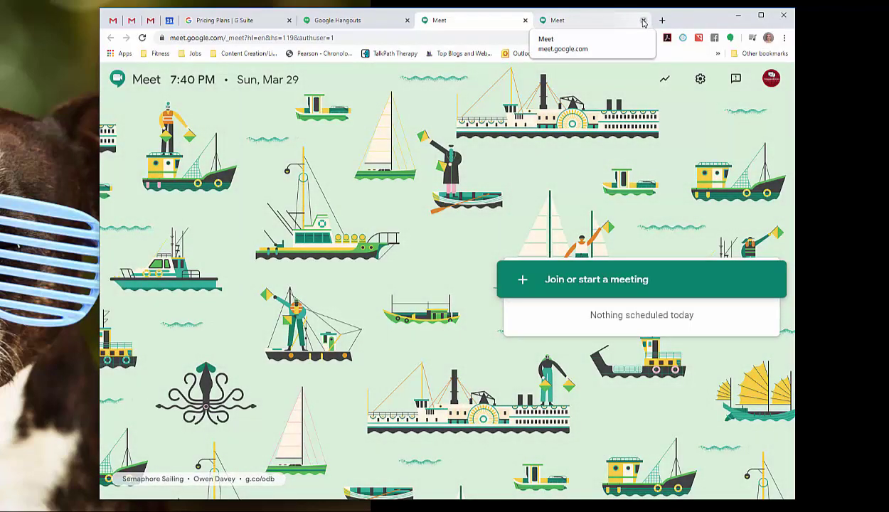
click(639, 20)
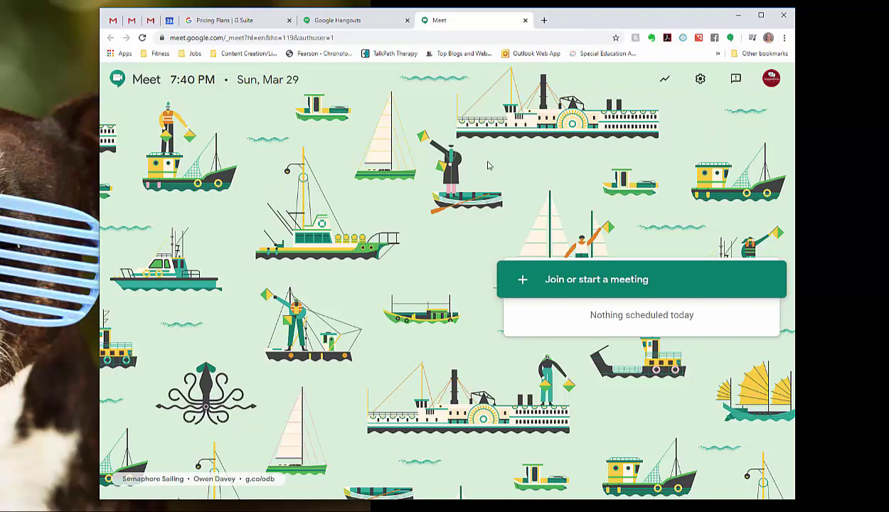
click(665, 82)
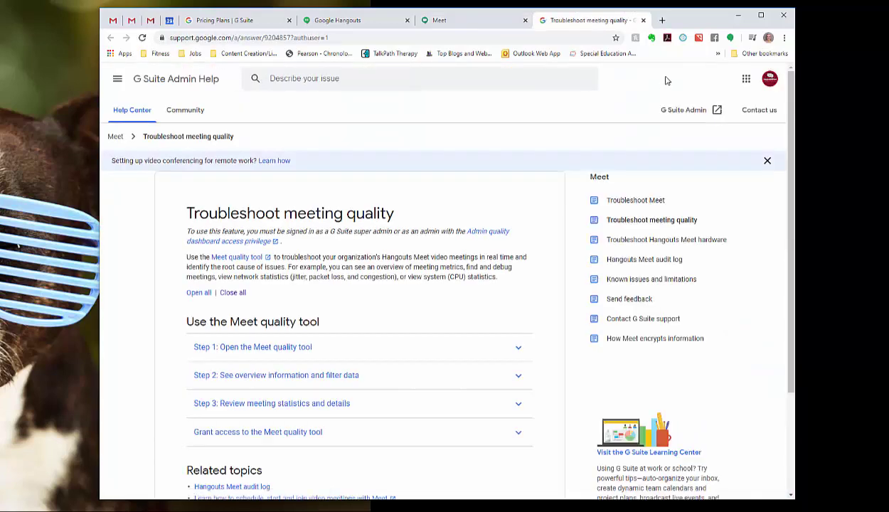
click(643, 21)
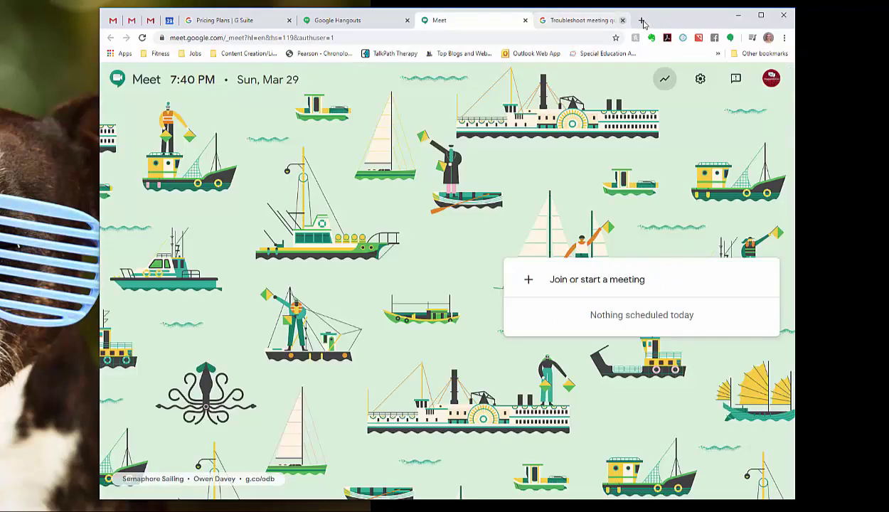
click(701, 80)
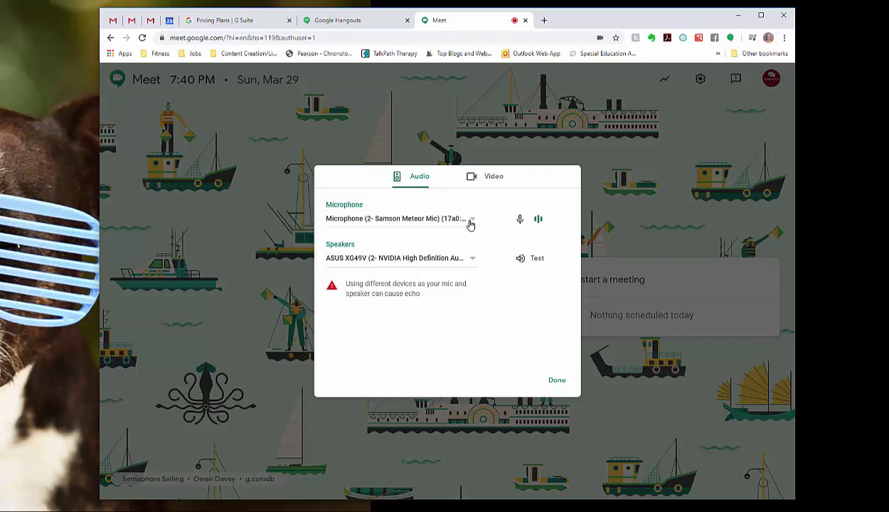
click(485, 184)
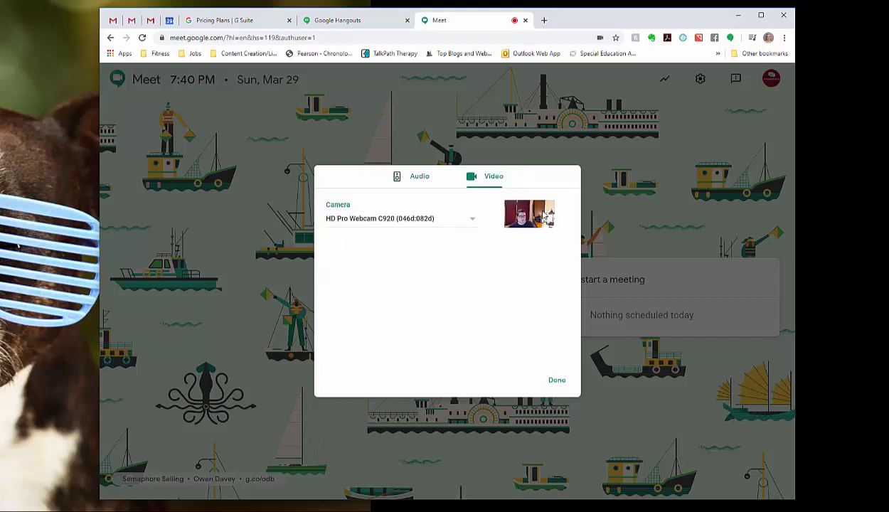
click(556, 382)
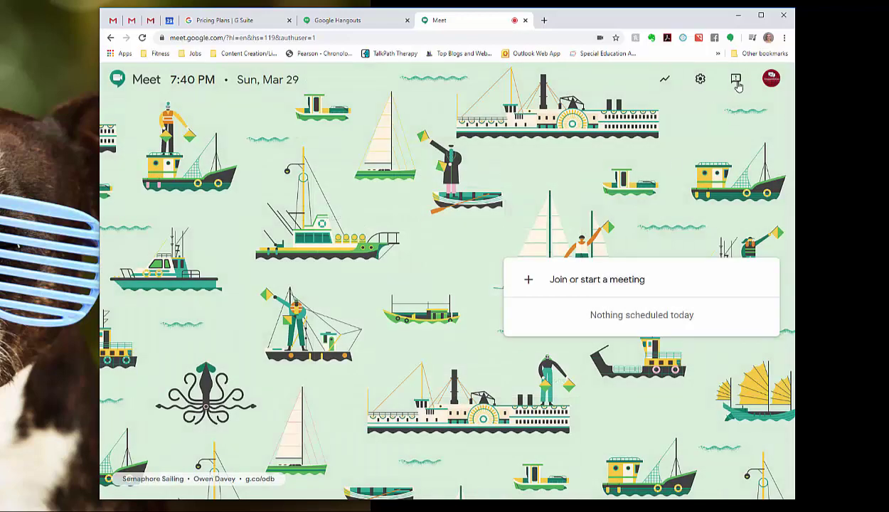
click(736, 80)
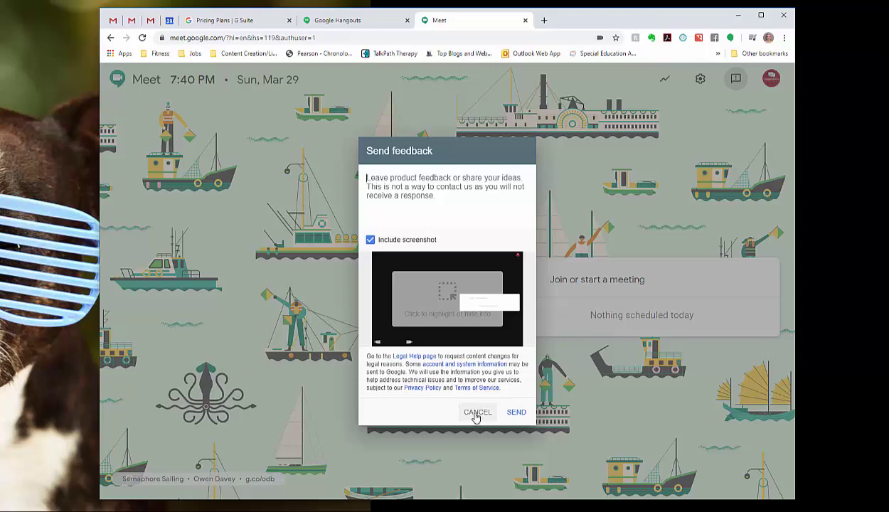
click(475, 415)
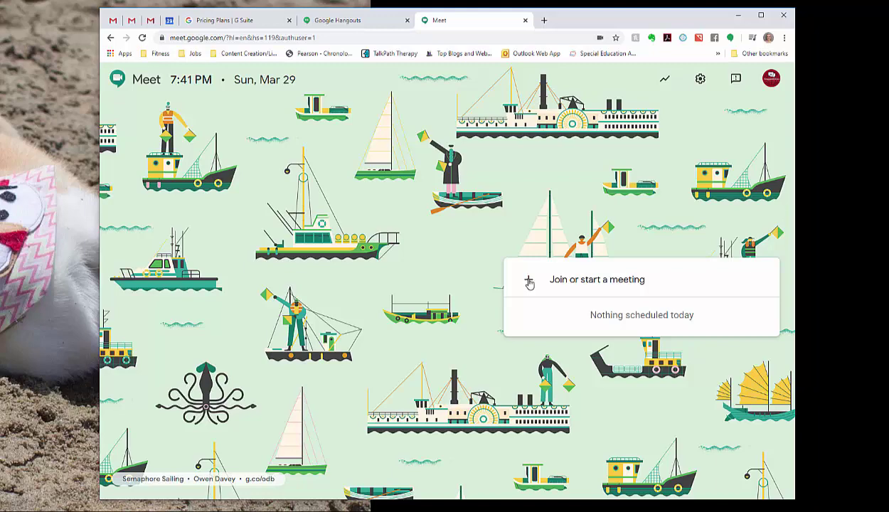
Step: Submit a teacher's class nickname without its apostrophe, then retry the form with nickname 'test'
click(528, 283)
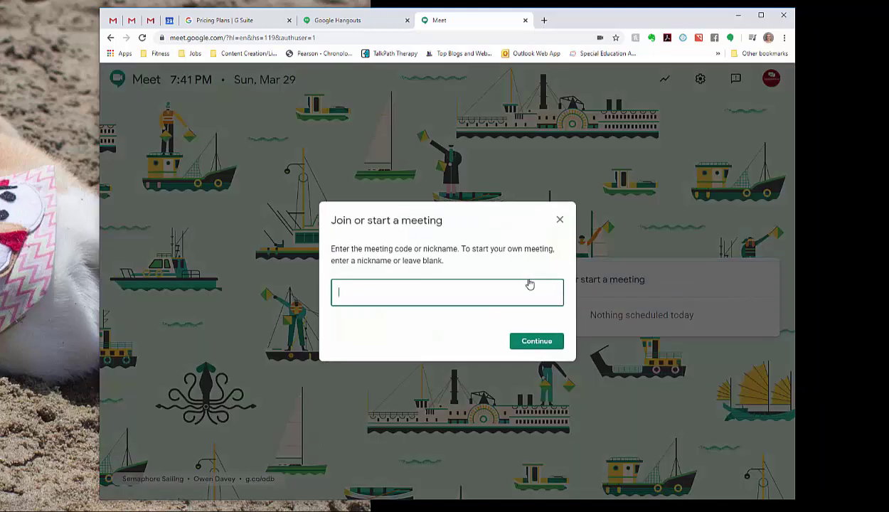
text(test)
key(BackSpace)
key(ctrl+a)
key(BackSpace)
text(Ms. Rocheleau's S)
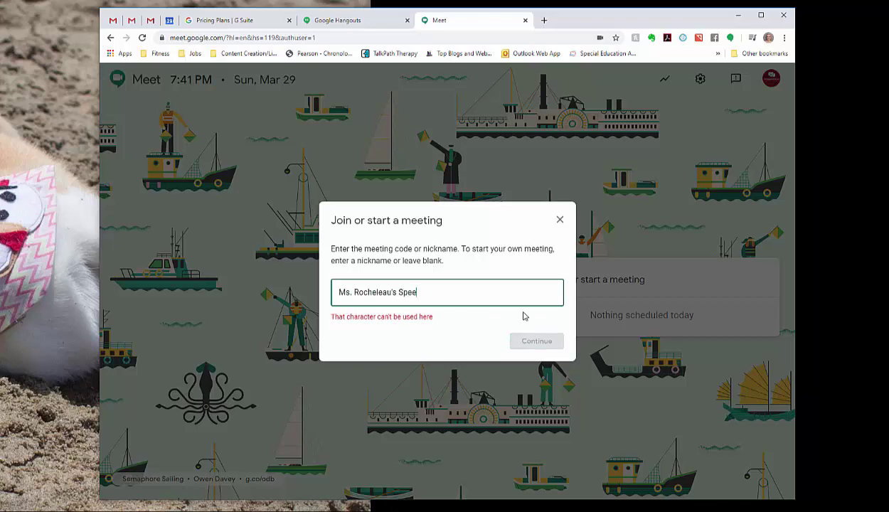
key(BackSpace)
key(BackSpace)
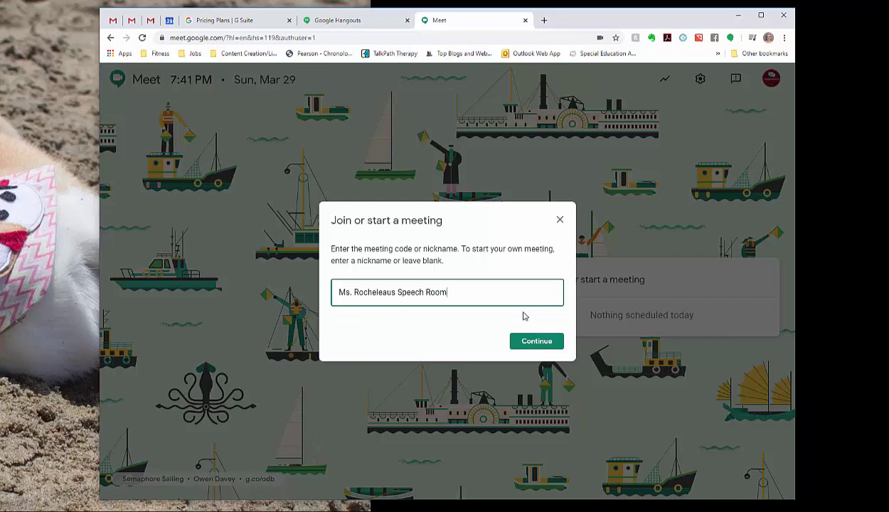
click(527, 346)
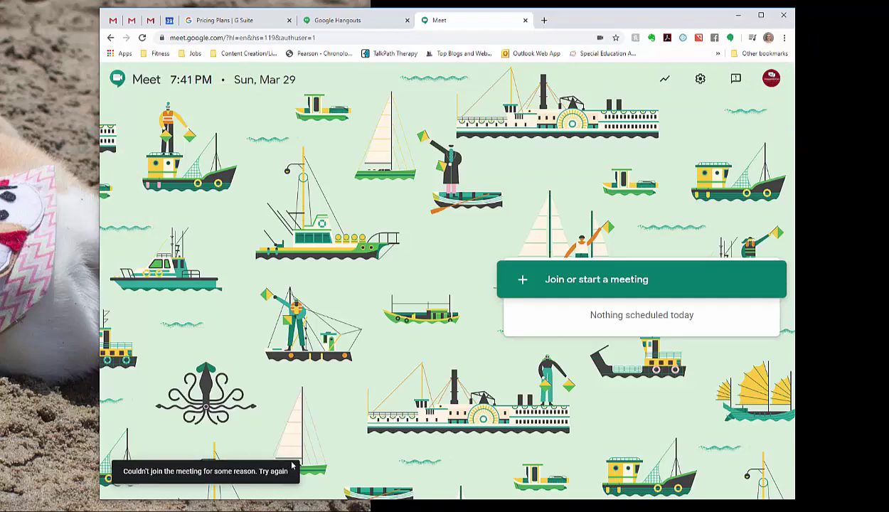
click(572, 280)
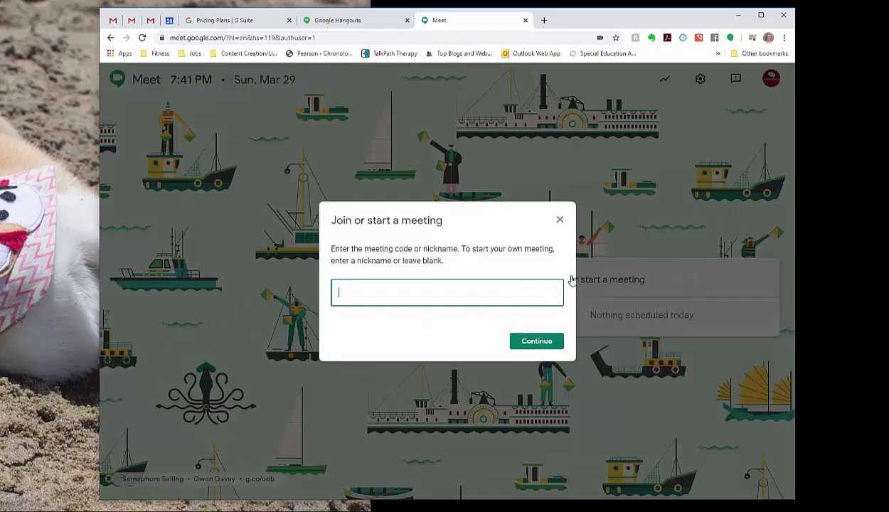
text(tres)
Step: Start the 'test' meeting and toggle the microphone and camera off and back on
click(526, 341)
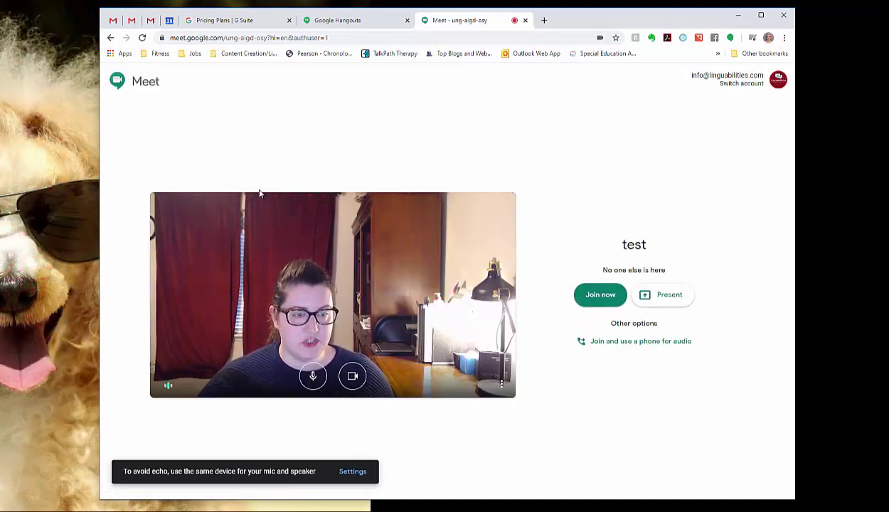
click(313, 378)
click(313, 378)
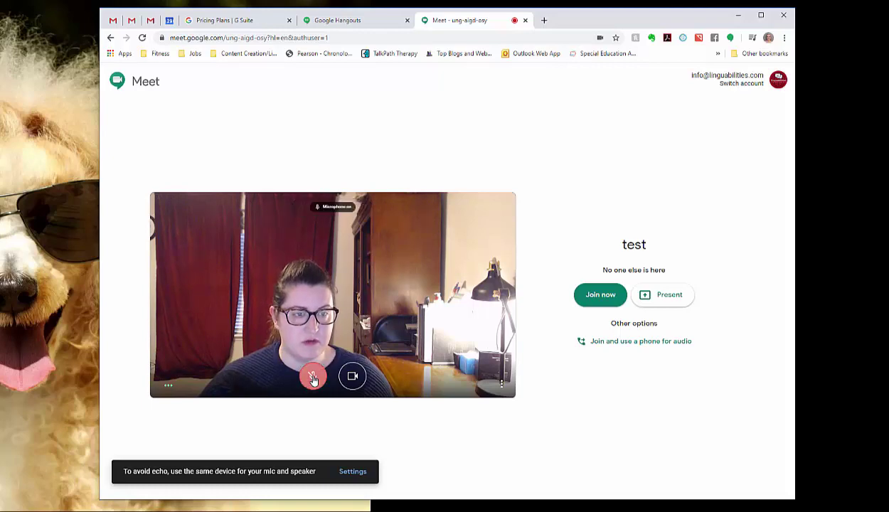
click(358, 379)
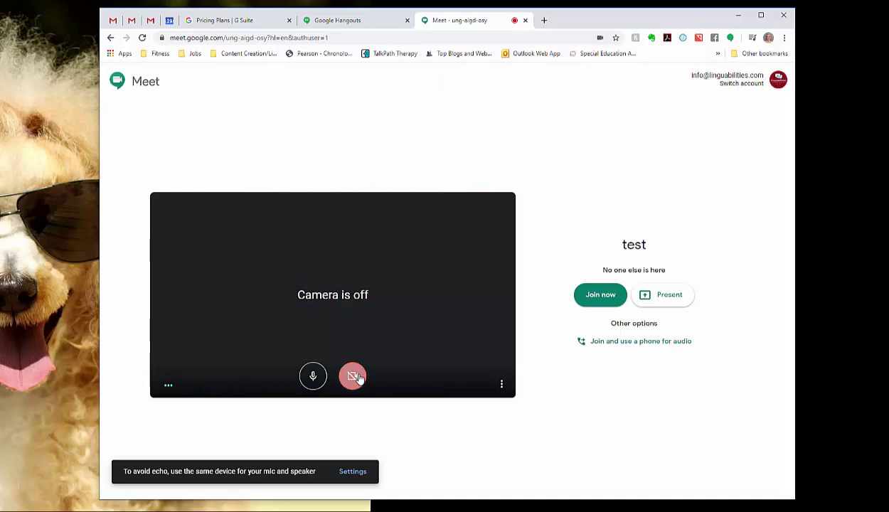
click(356, 377)
click(502, 384)
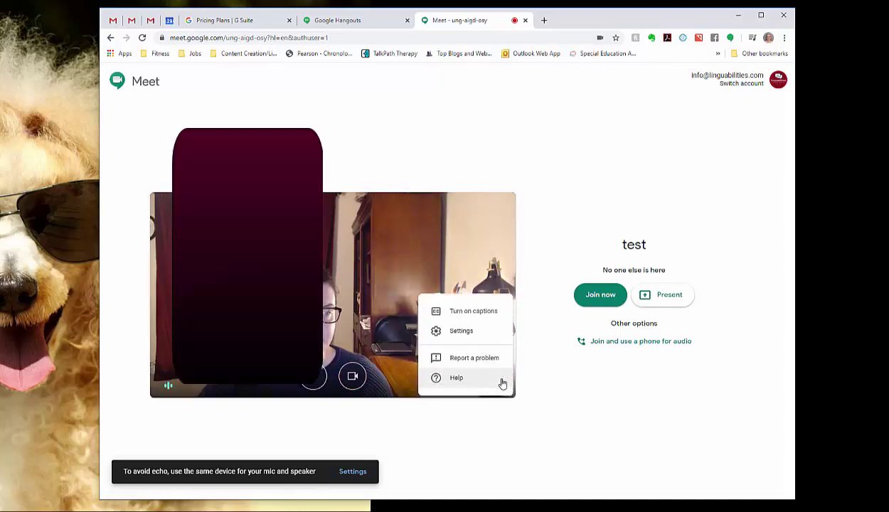
Step: Set the microphone to Samson Meteor Mic and the speakers to ASUS XG49V
click(474, 333)
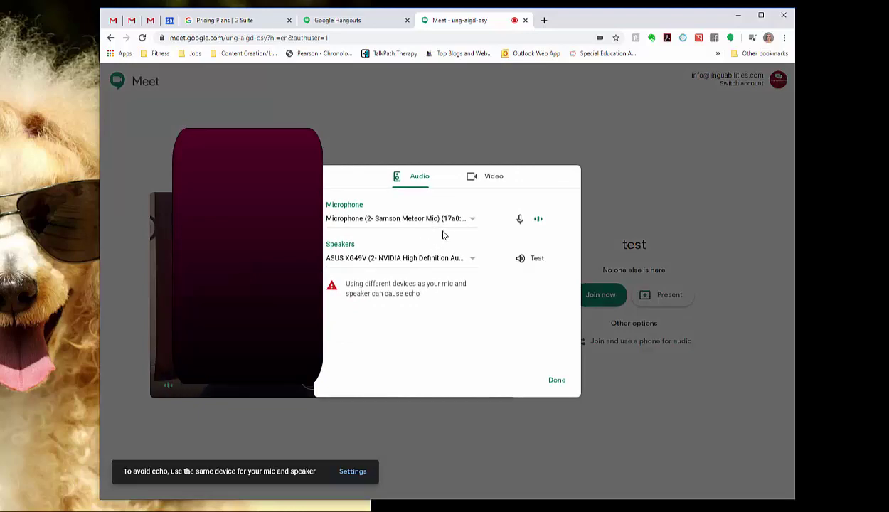
click(472, 220)
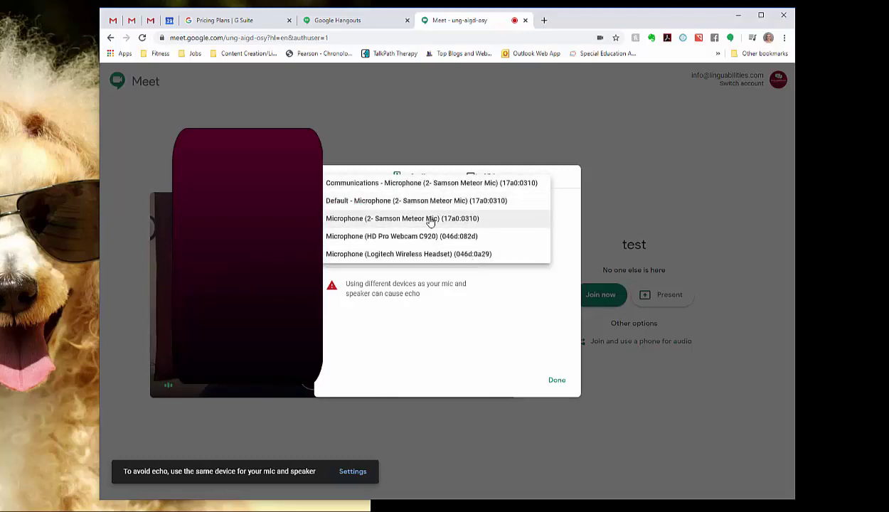
click(430, 220)
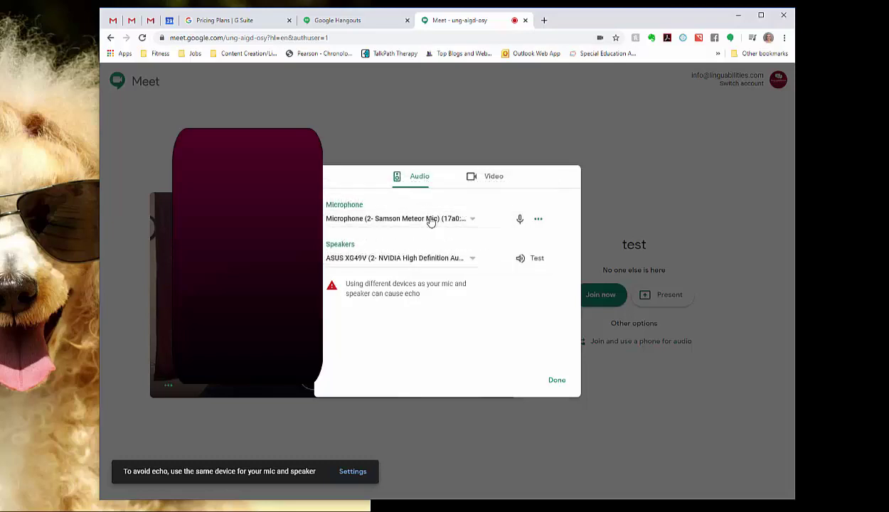
click(471, 262)
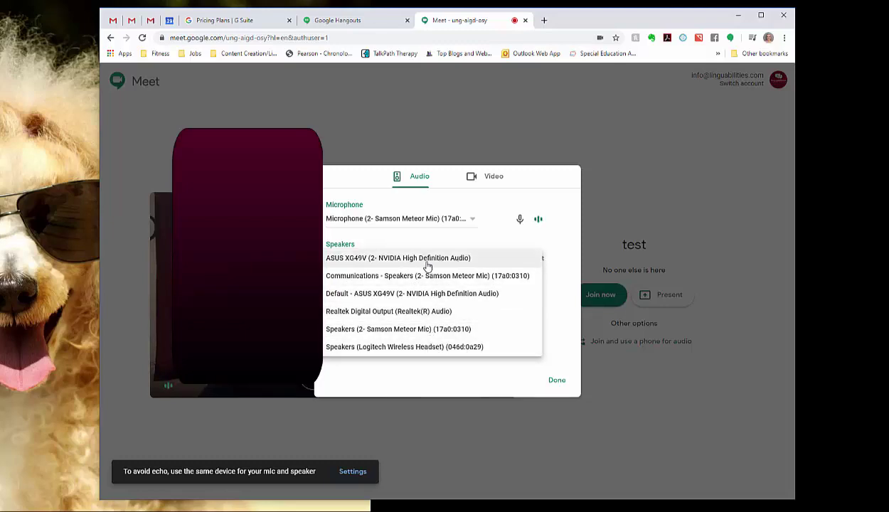
click(468, 261)
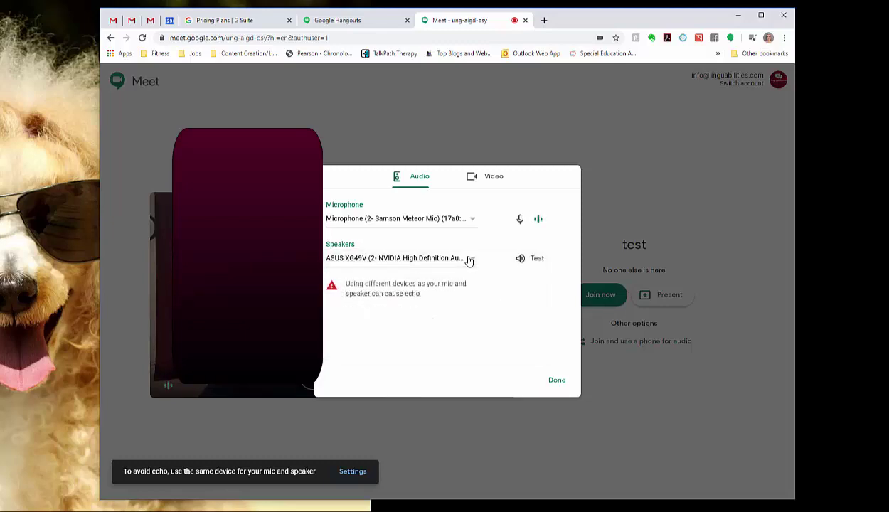
Step: Keep HD Pro Webcam C920 as camera with 720p send and receive resolution, and save
click(491, 180)
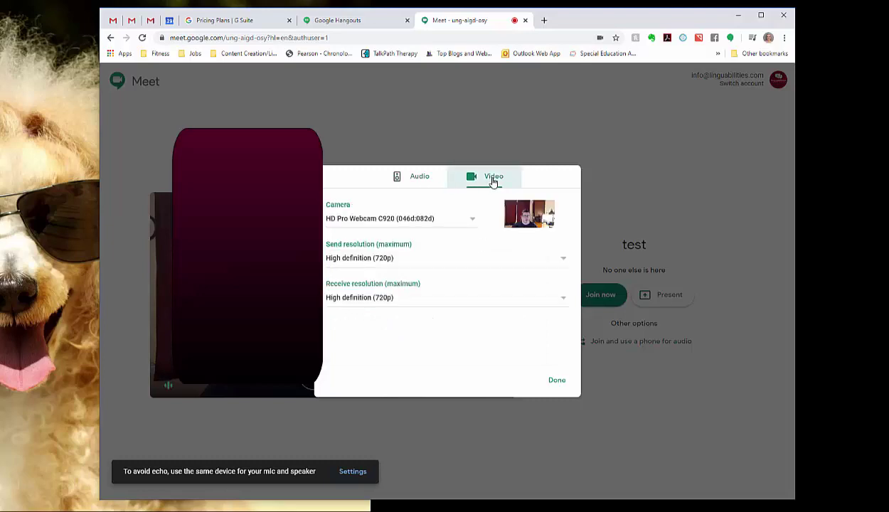
click(462, 226)
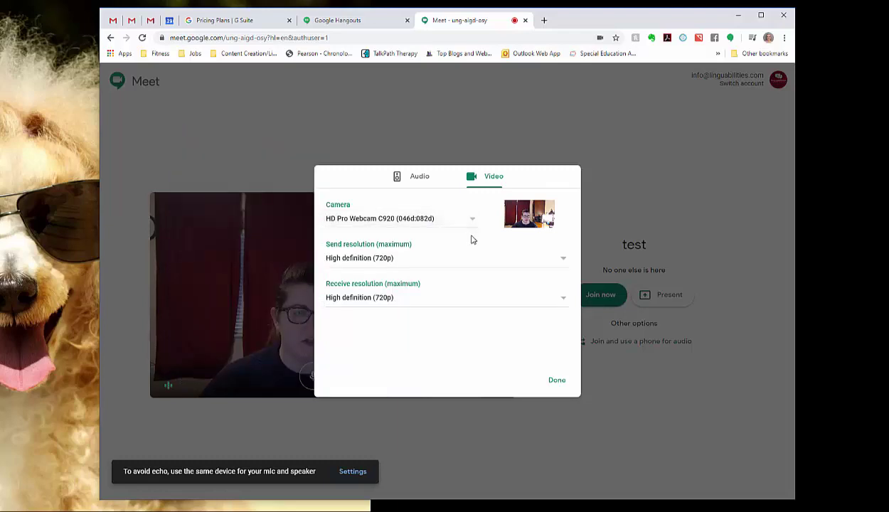
click(464, 263)
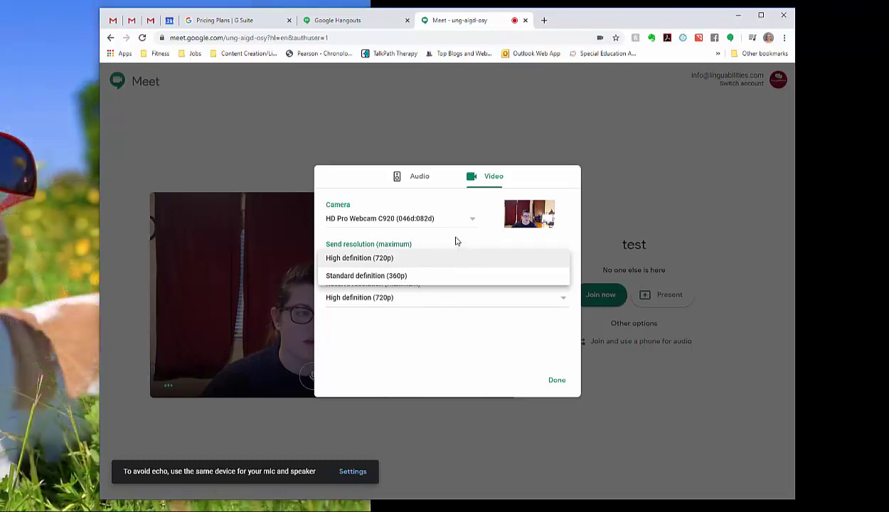
click(457, 241)
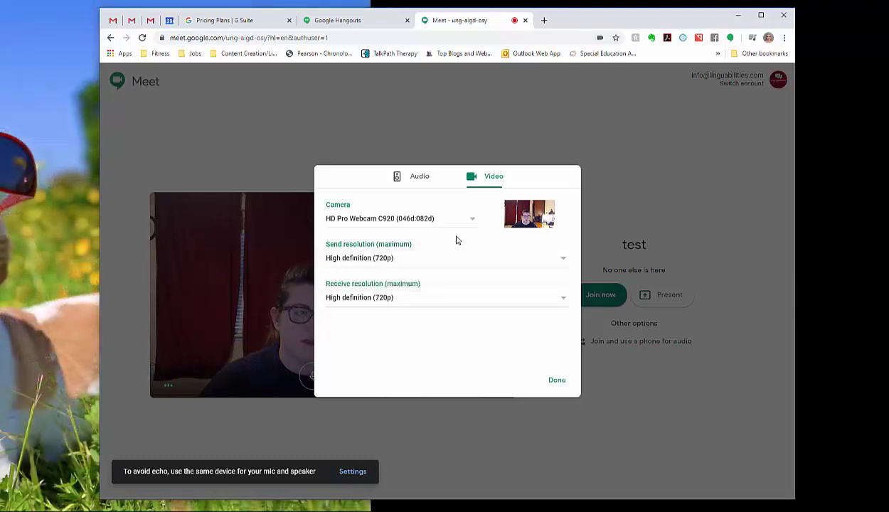
click(447, 300)
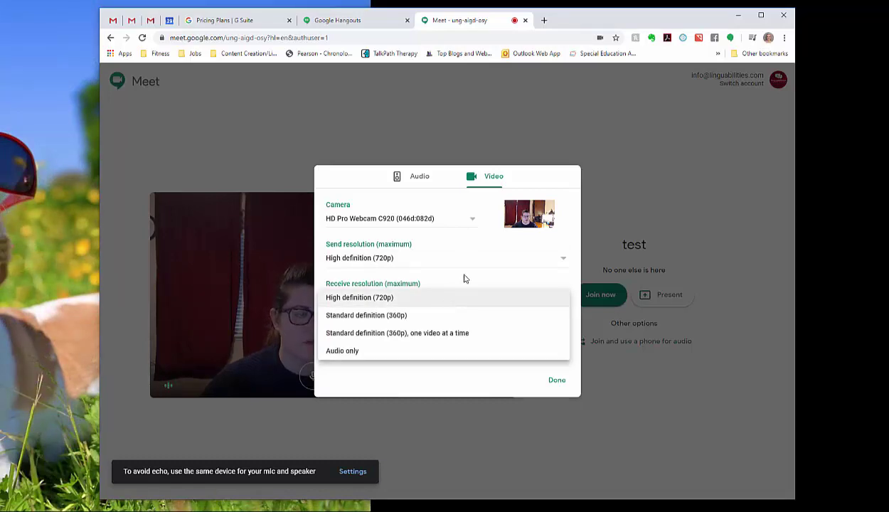
click(457, 279)
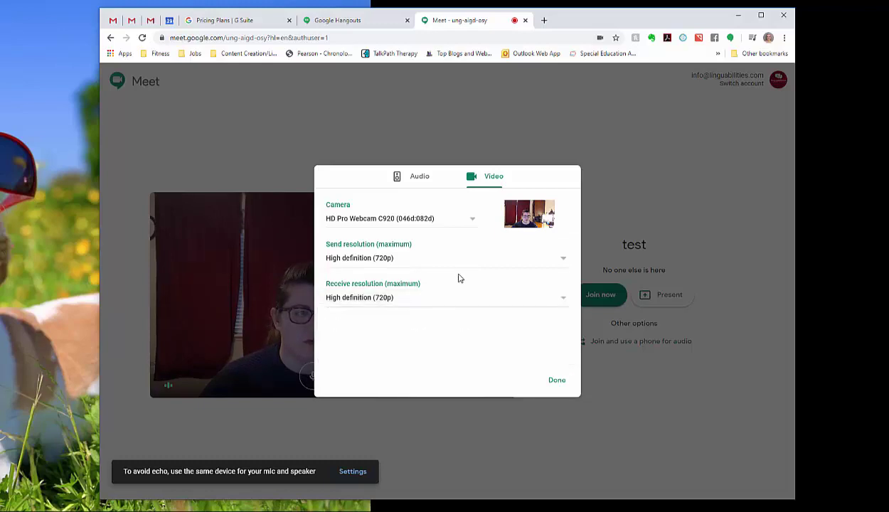
click(557, 384)
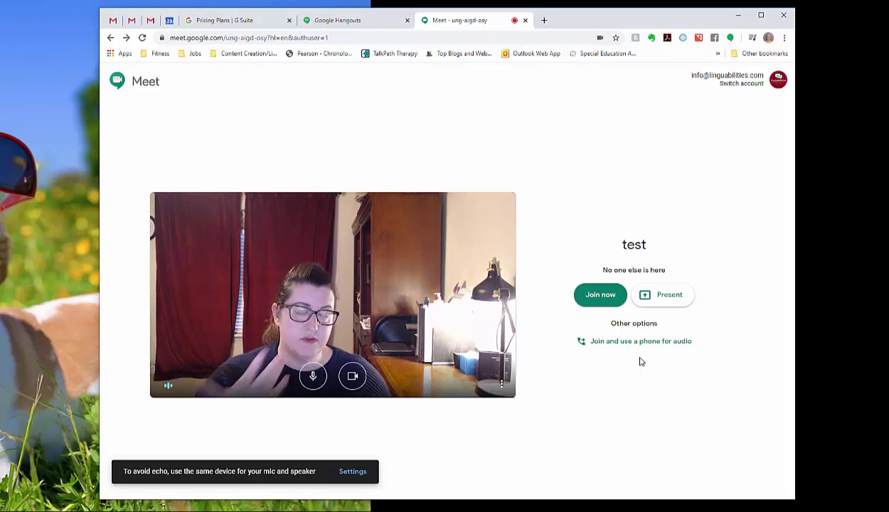
Step: Join the 'test' meeting from its pre-join screen
click(610, 297)
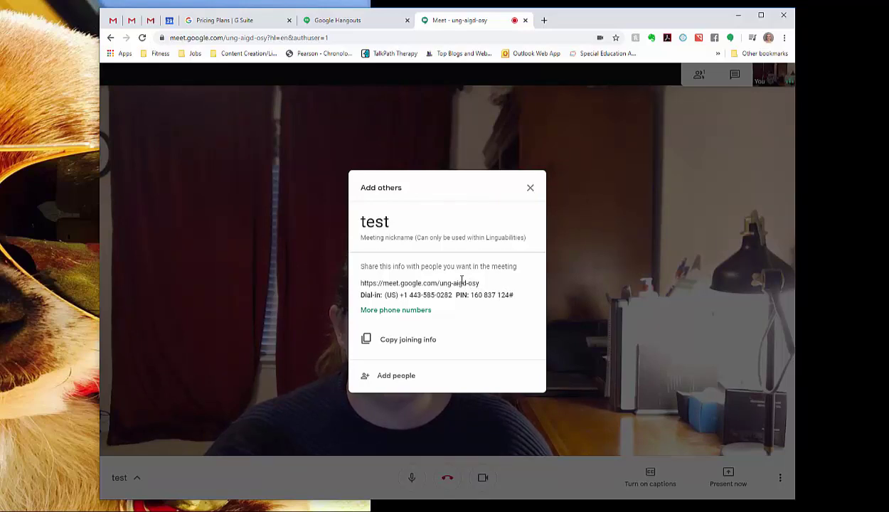
Step: Copy the 'test' meeting's joining info from the Add others dialog
click(411, 344)
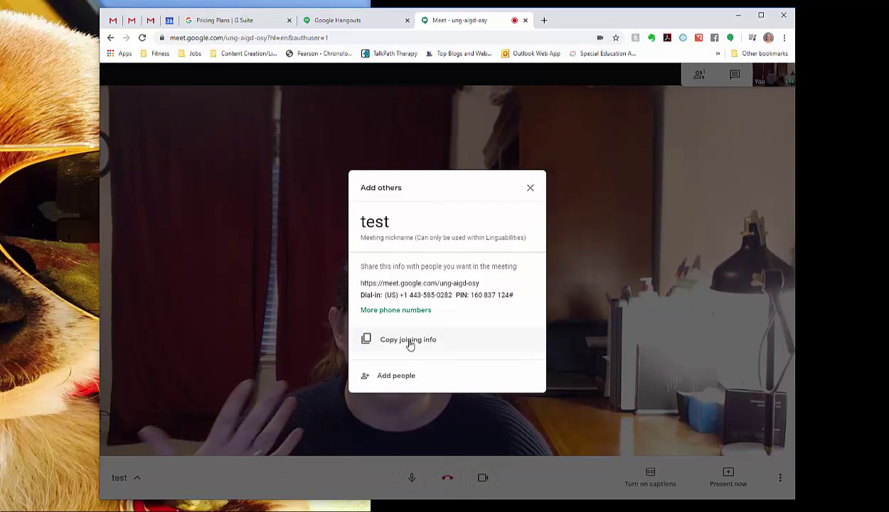
Step: Add a company e-mail contact as invitee, remove it, and switch to inviting by phone call
click(408, 380)
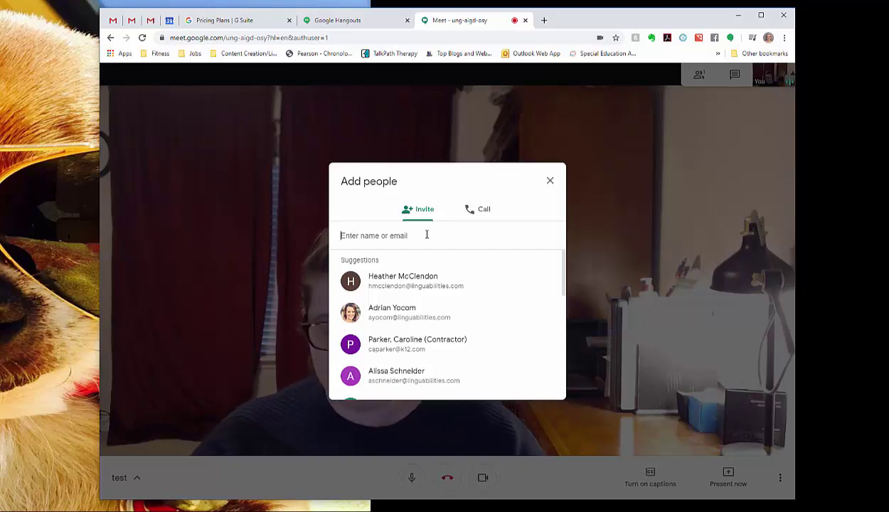
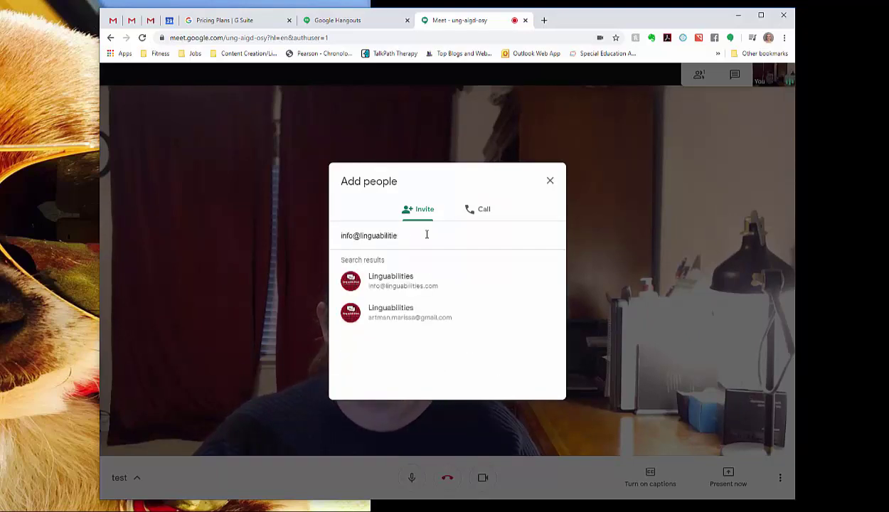
click(415, 283)
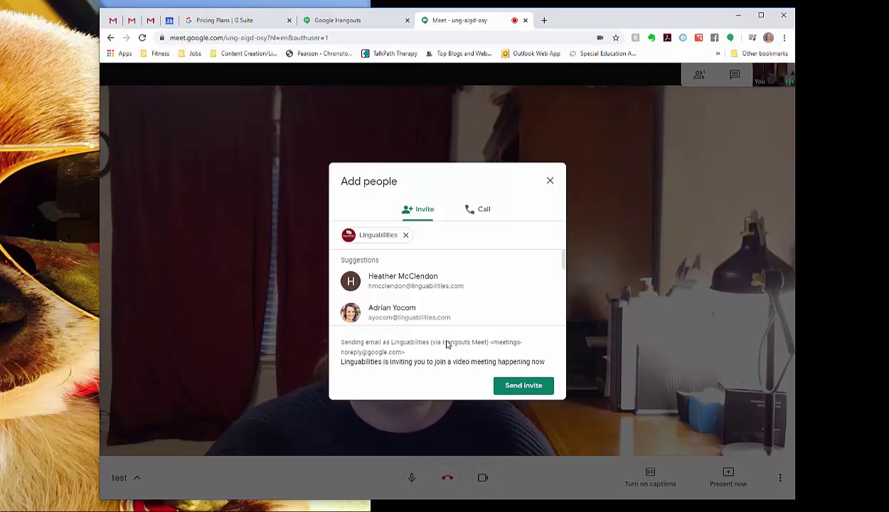
click(406, 235)
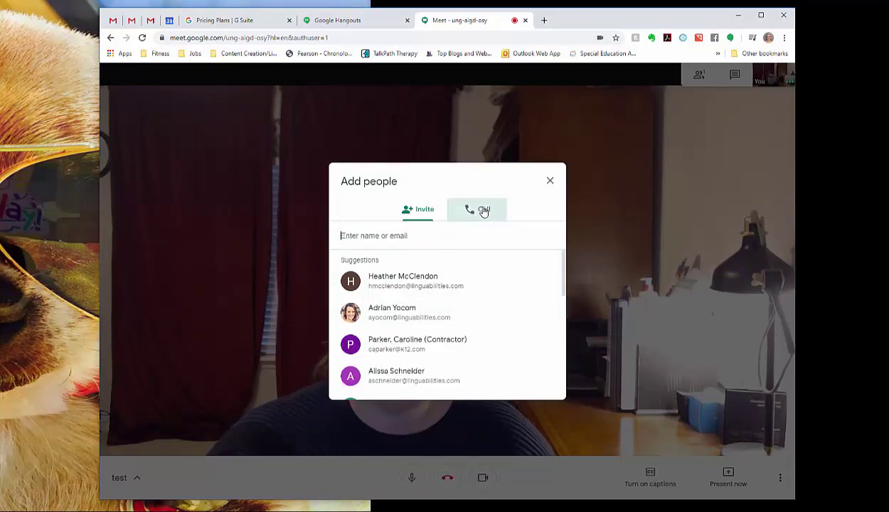
click(483, 210)
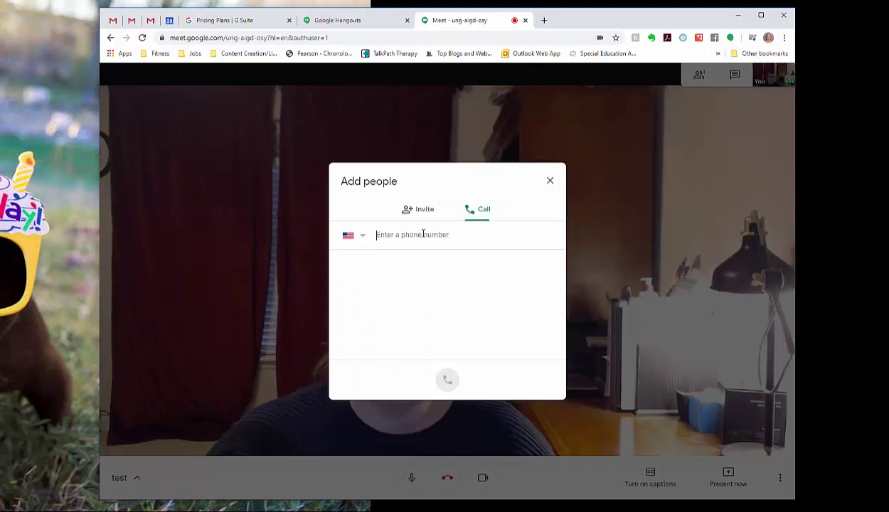
Step: Close Add people, review the meeting's Details and Attachments panel, then close it
click(552, 182)
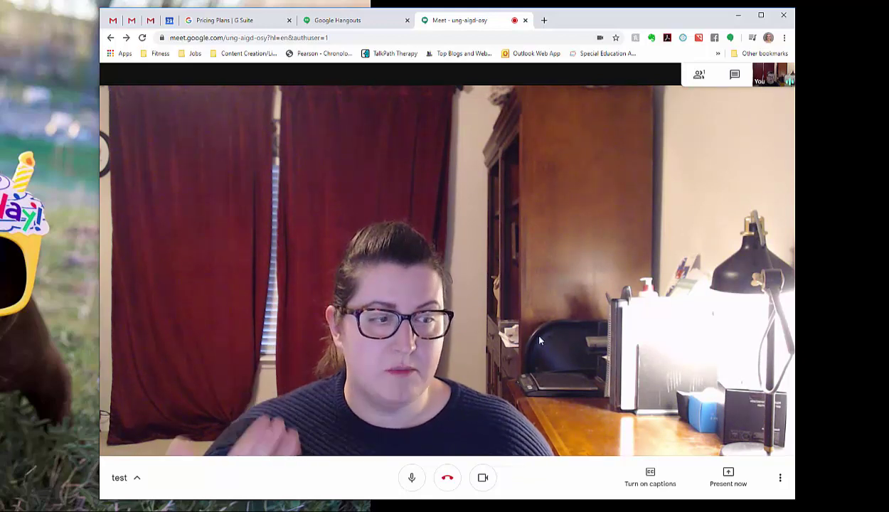
click(139, 484)
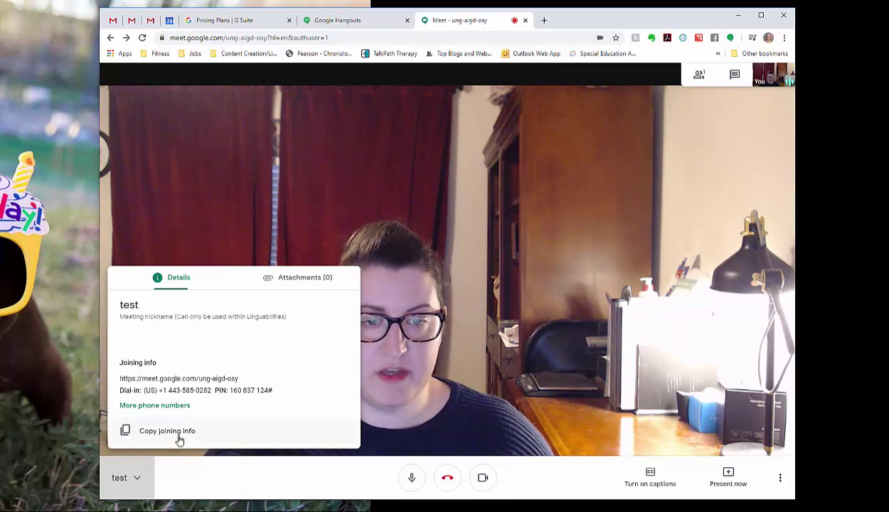
click(288, 281)
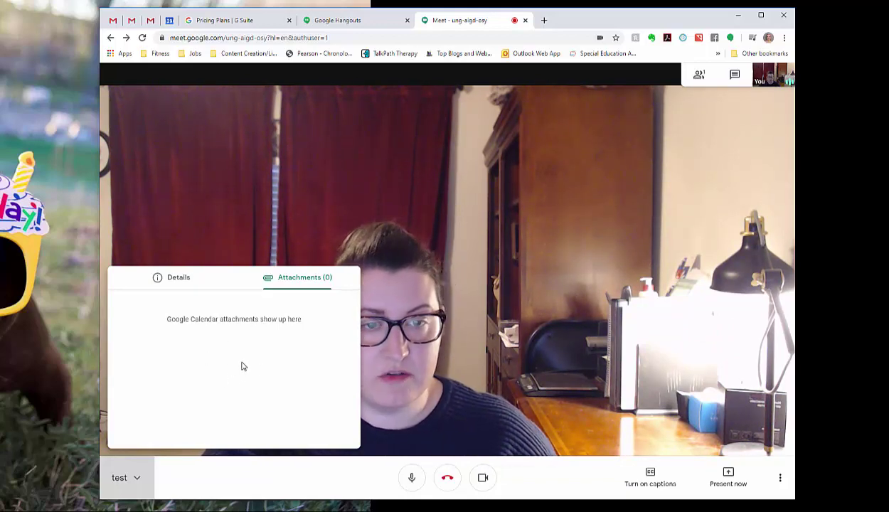
click(223, 475)
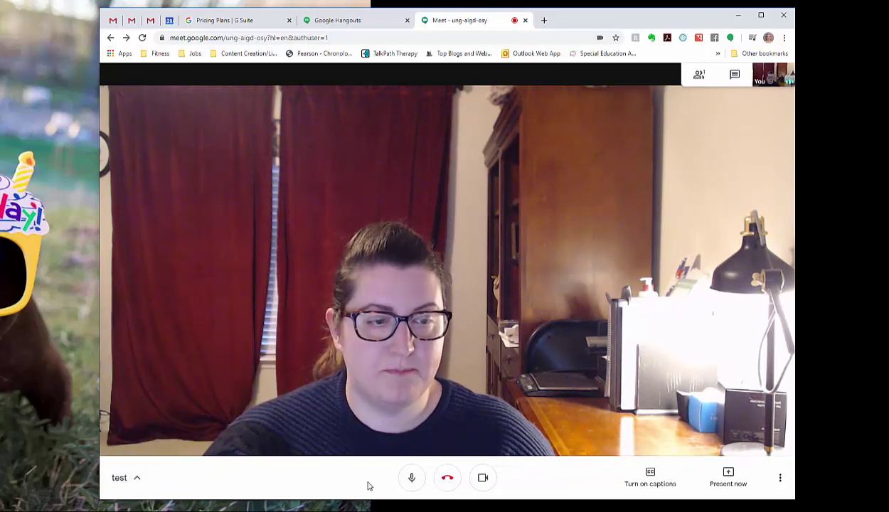
click(413, 479)
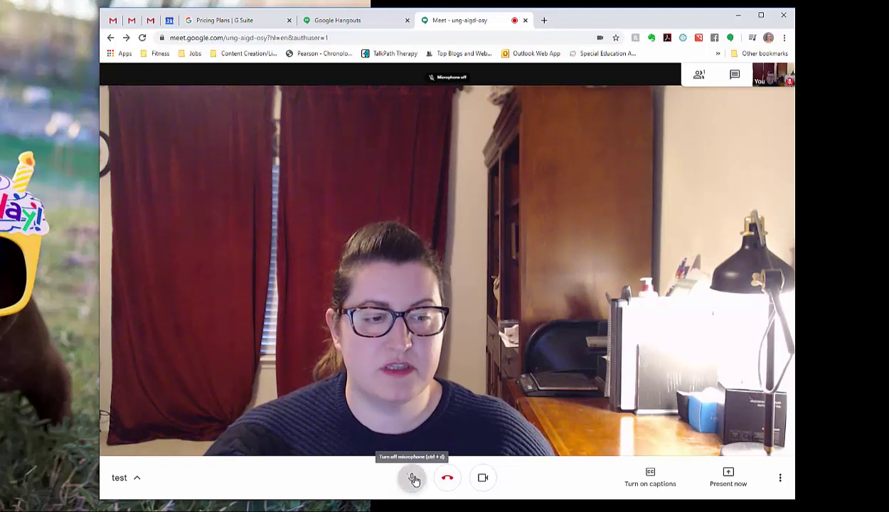
click(413, 479)
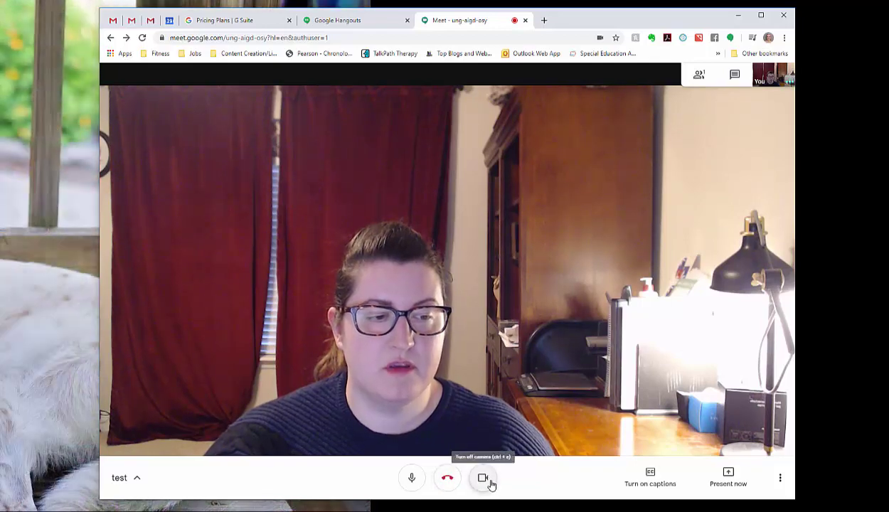
click(484, 478)
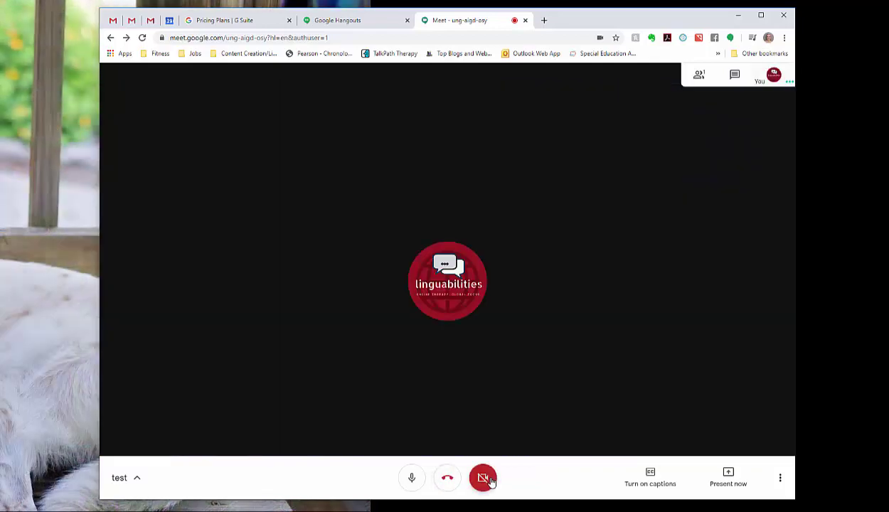
click(489, 480)
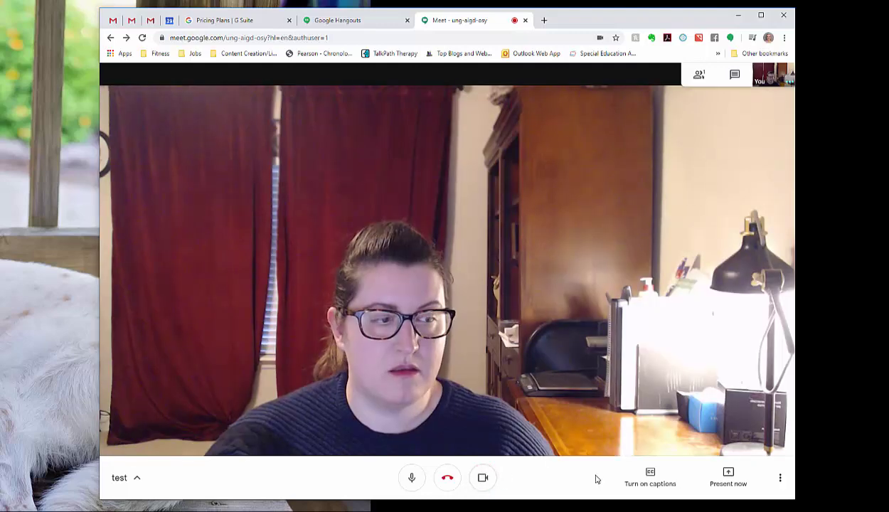
Step: Turn live captions on, then off again, and open More options
click(659, 480)
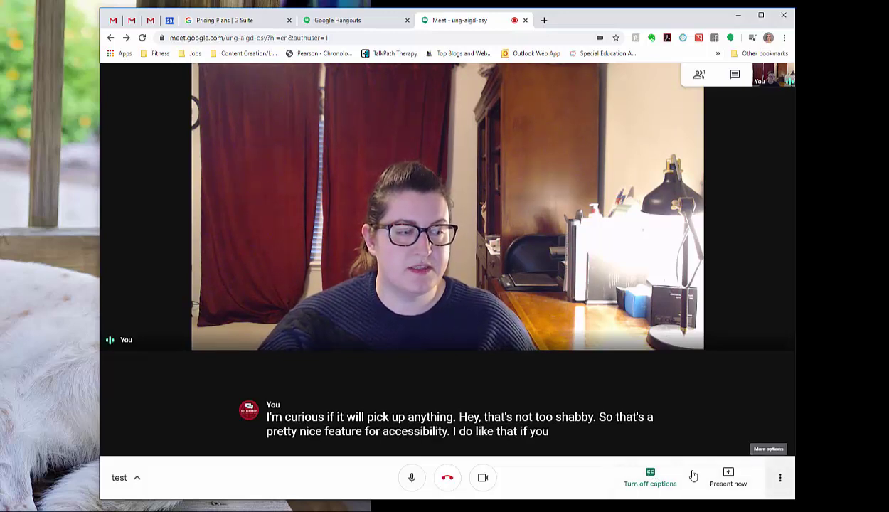
click(651, 478)
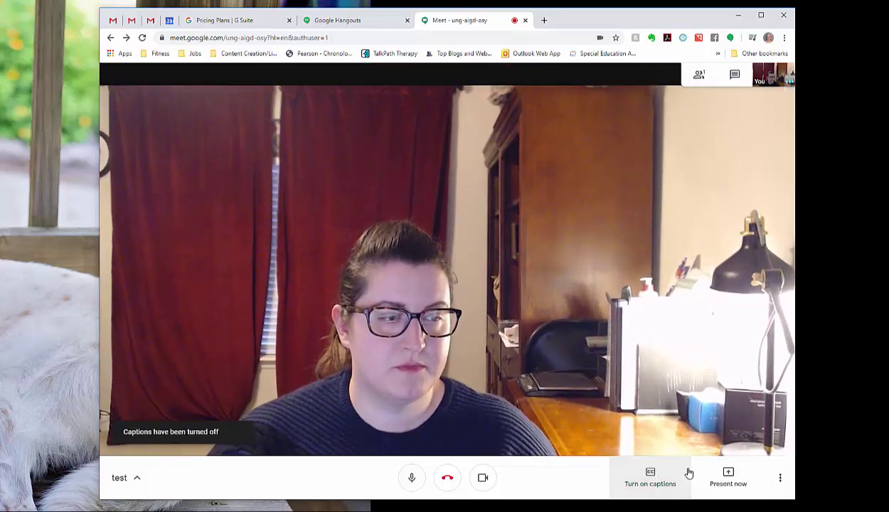
click(782, 481)
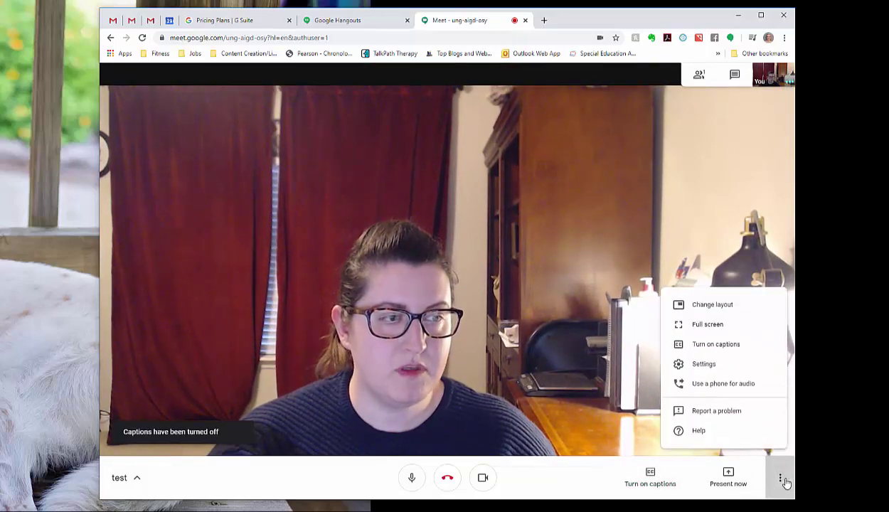
Step: Switch the meeting layout to Sidebar, then to Spotlight
click(736, 305)
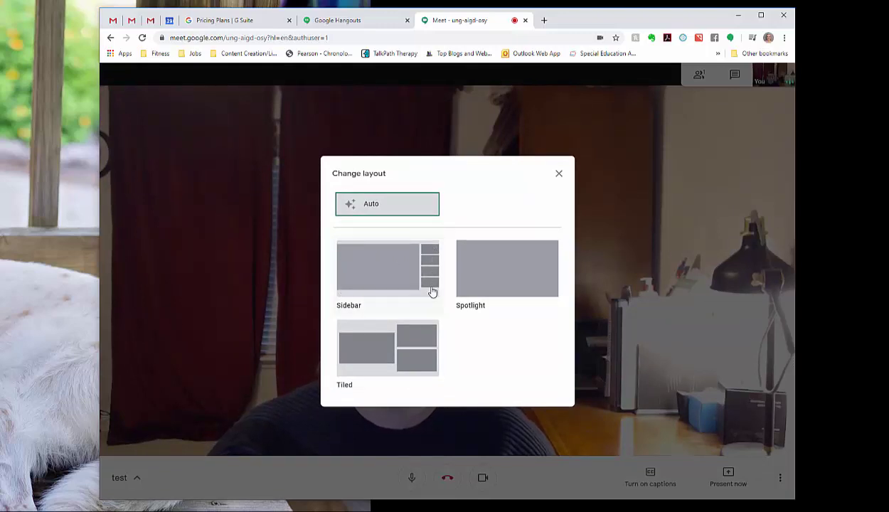
click(399, 285)
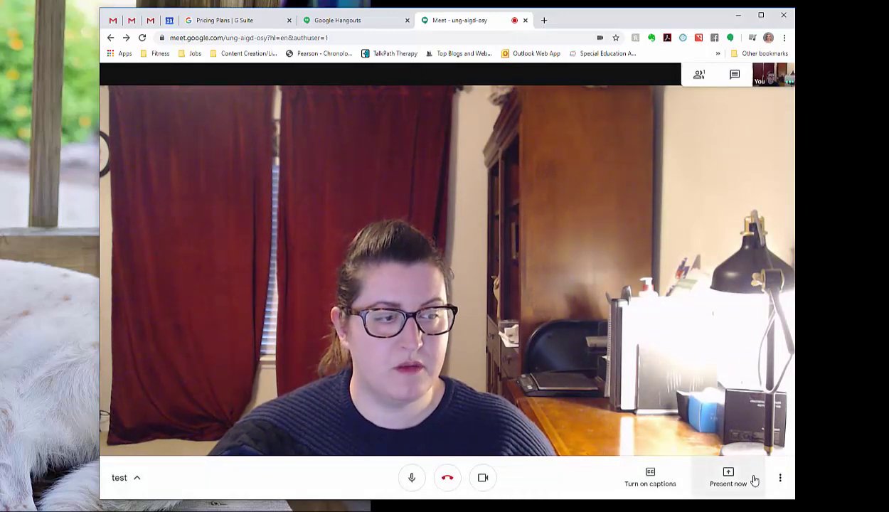
click(781, 477)
click(732, 311)
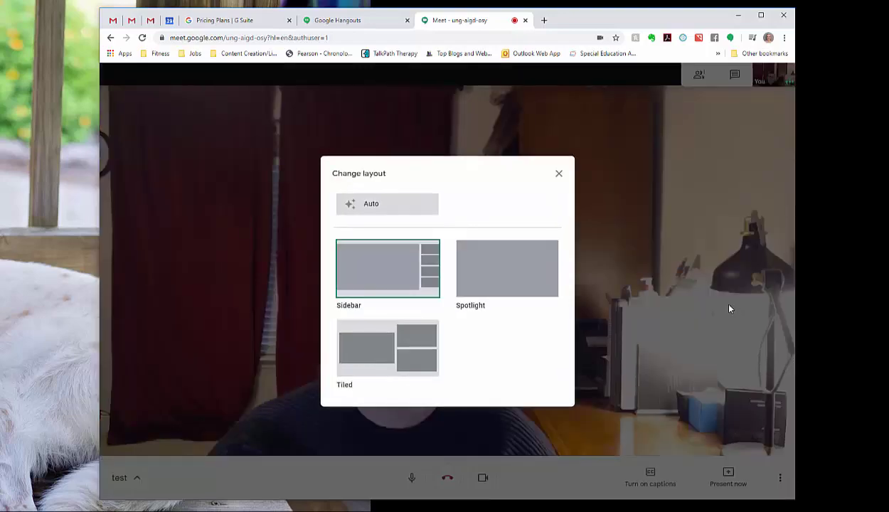
click(530, 277)
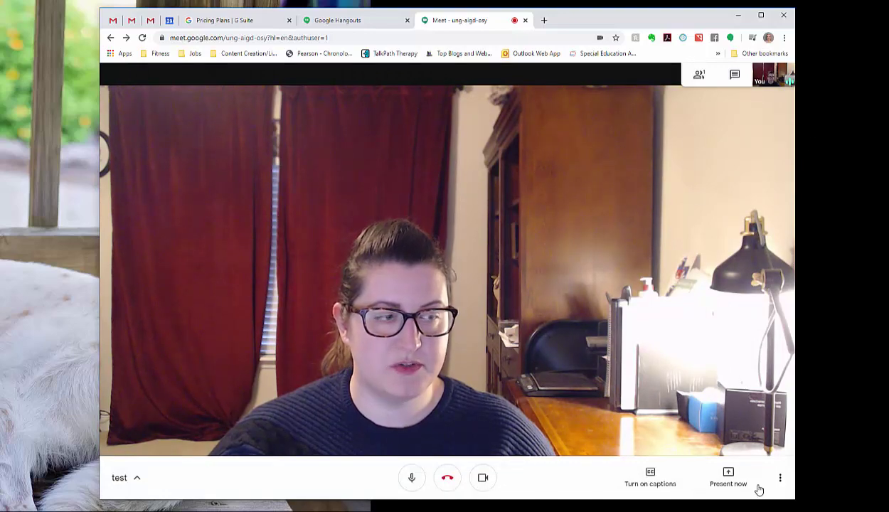
Step: Switch the layout to Tiled, then back to Sidebar
click(781, 480)
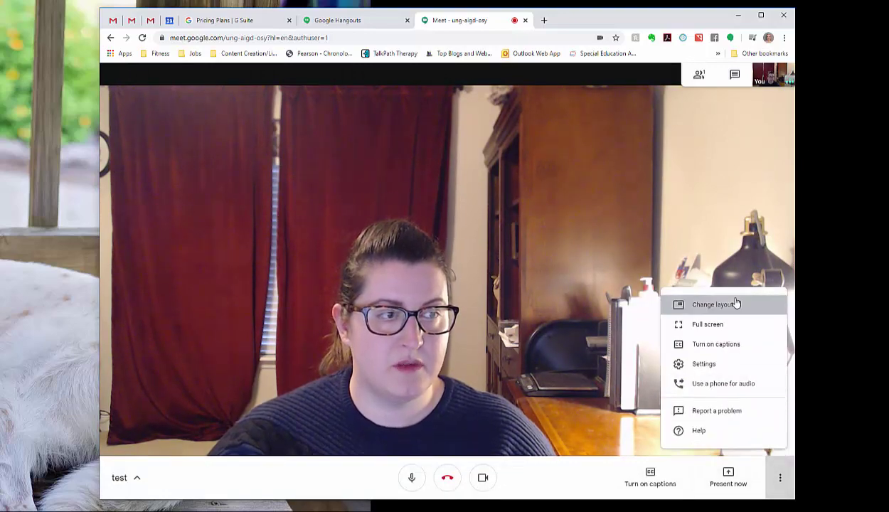
click(735, 305)
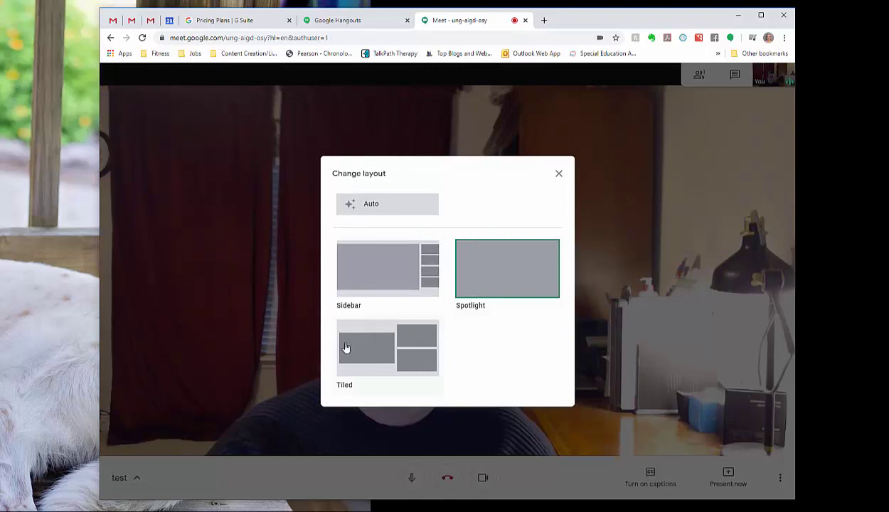
click(386, 354)
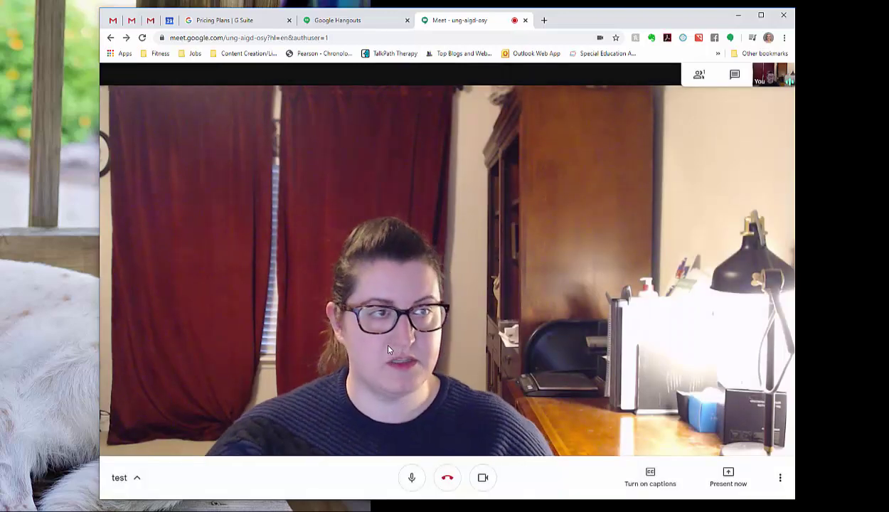
click(784, 479)
click(732, 306)
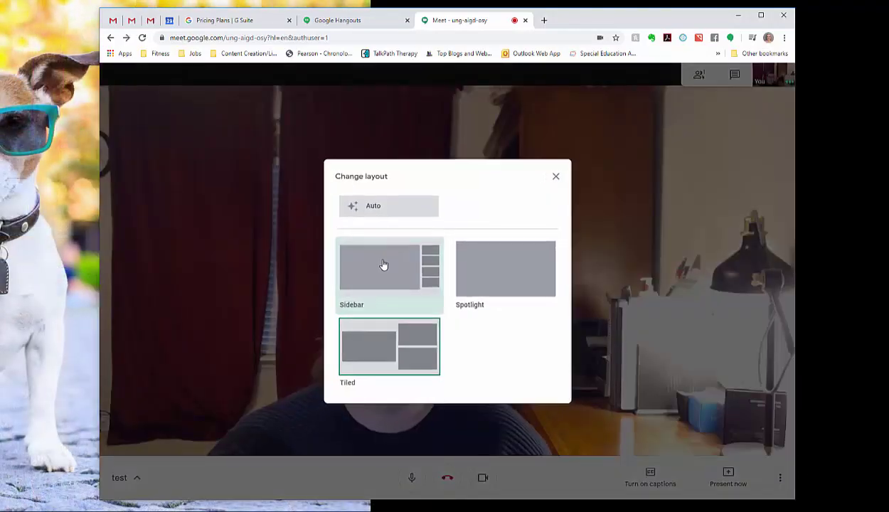
click(382, 265)
click(780, 478)
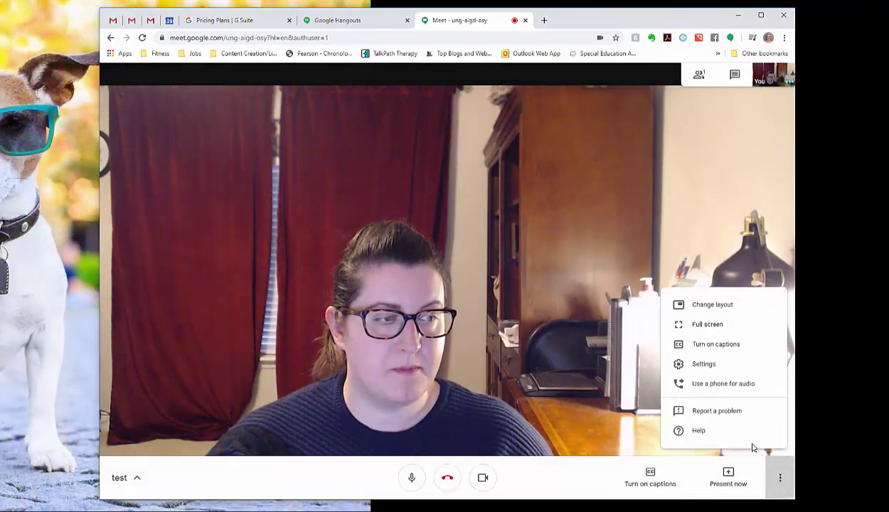
click(736, 328)
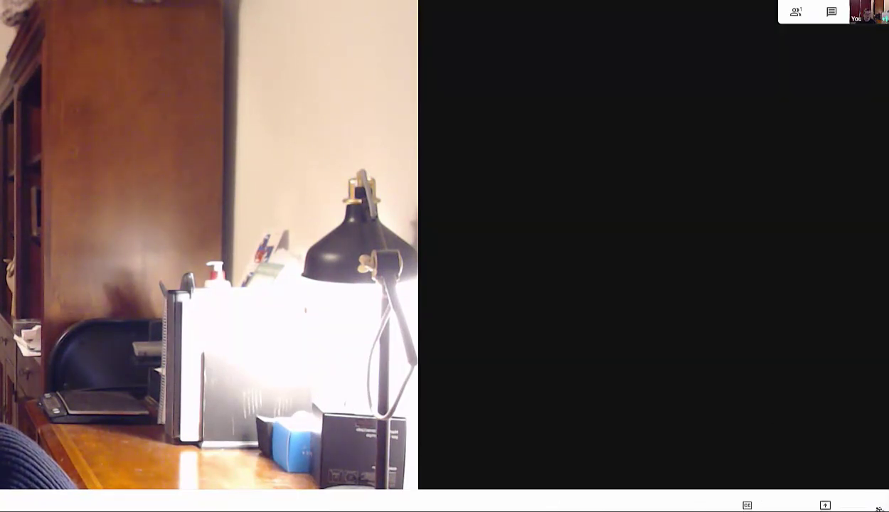
click(876, 507)
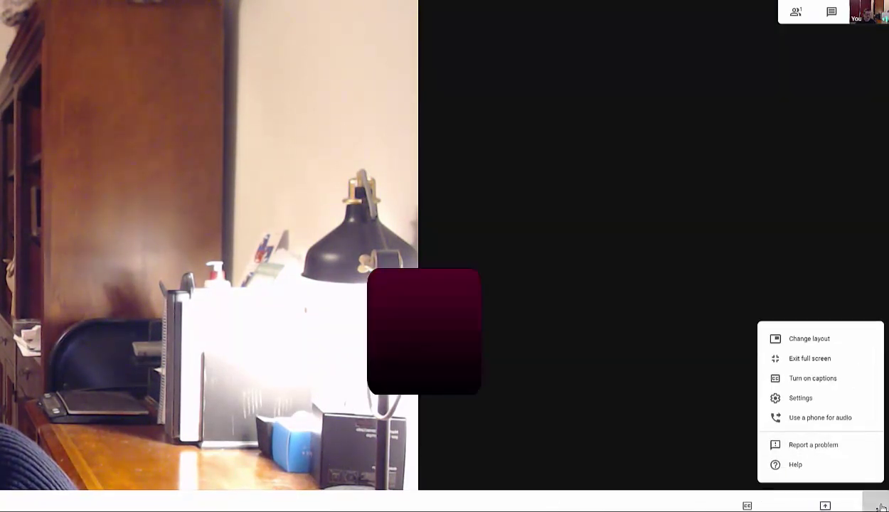
click(835, 355)
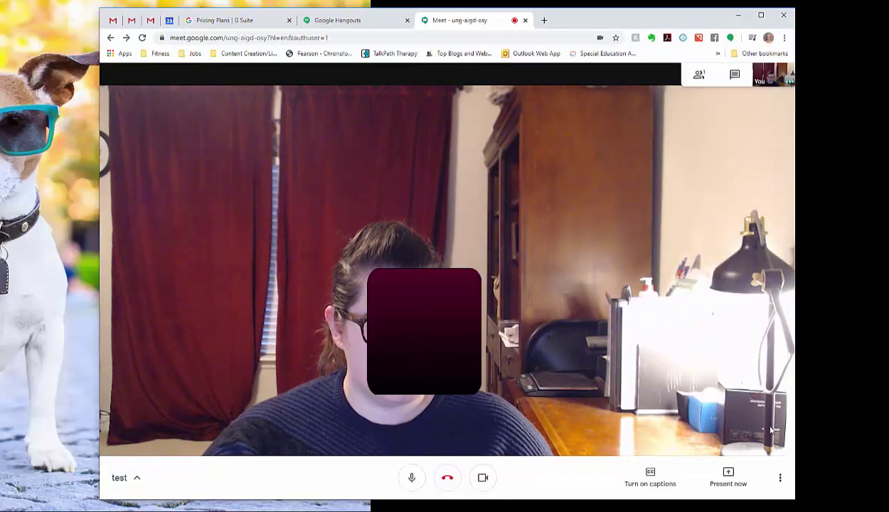
click(779, 480)
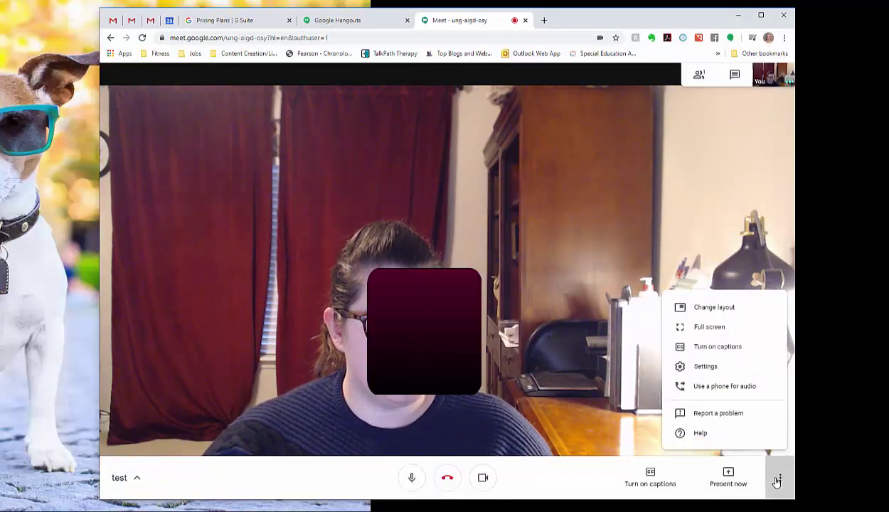
Step: In Settings' Video section, keep send resolution at High definition (720p)
click(740, 366)
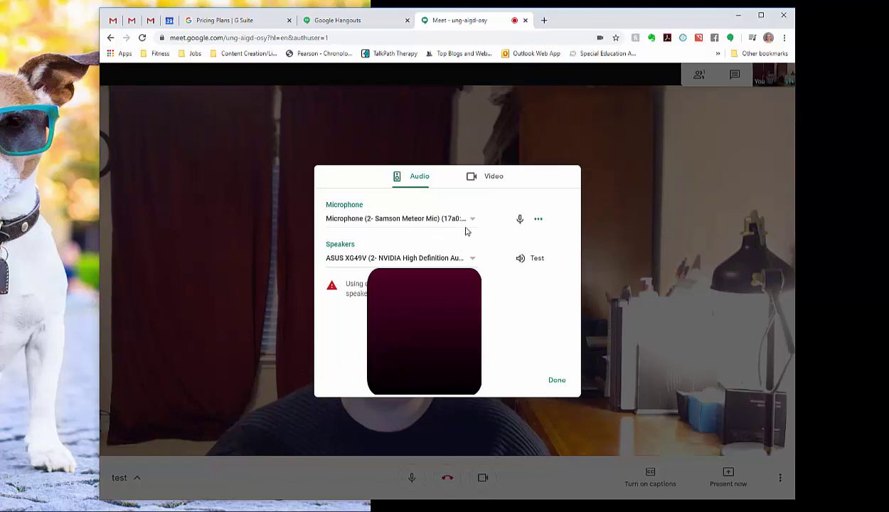
click(492, 179)
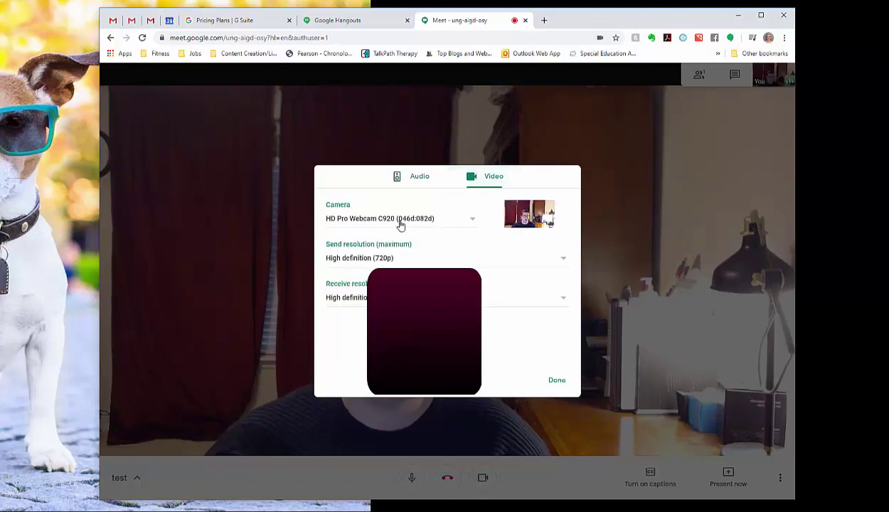
click(406, 262)
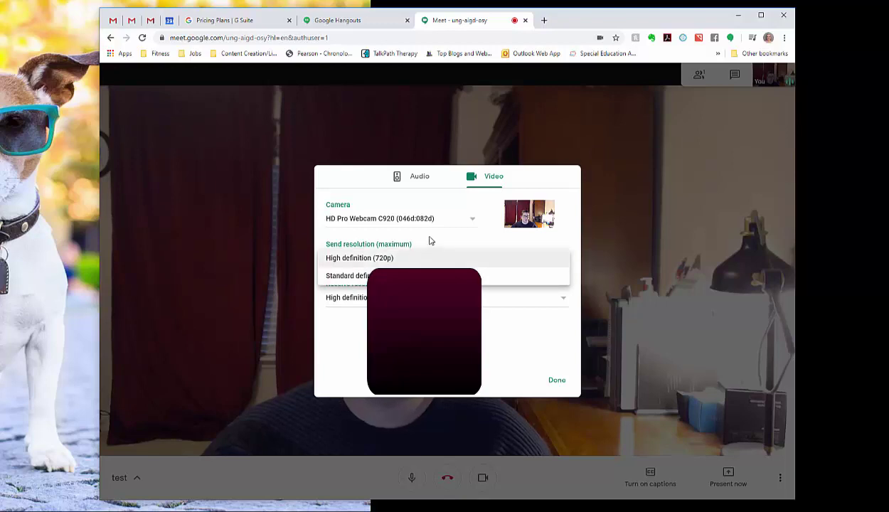
click(430, 241)
Step: Close settings, dismiss More options unused, and bring up the Present now choices
click(559, 380)
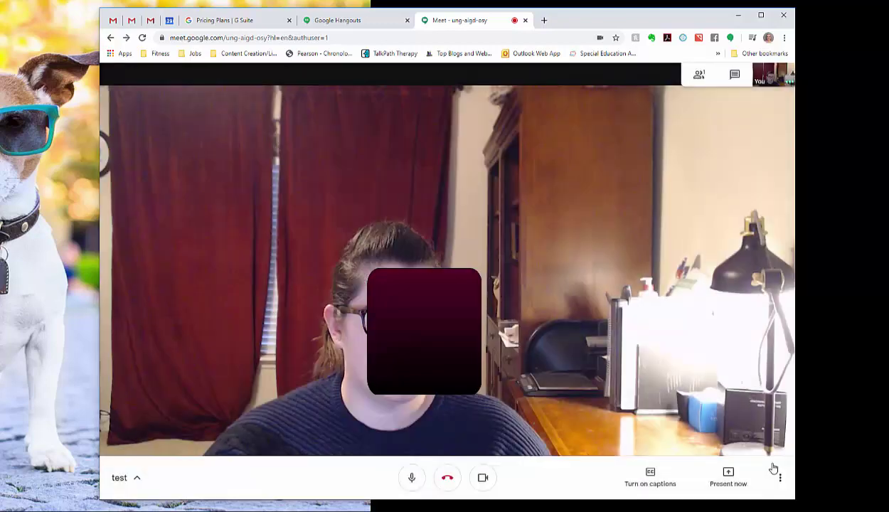
click(781, 479)
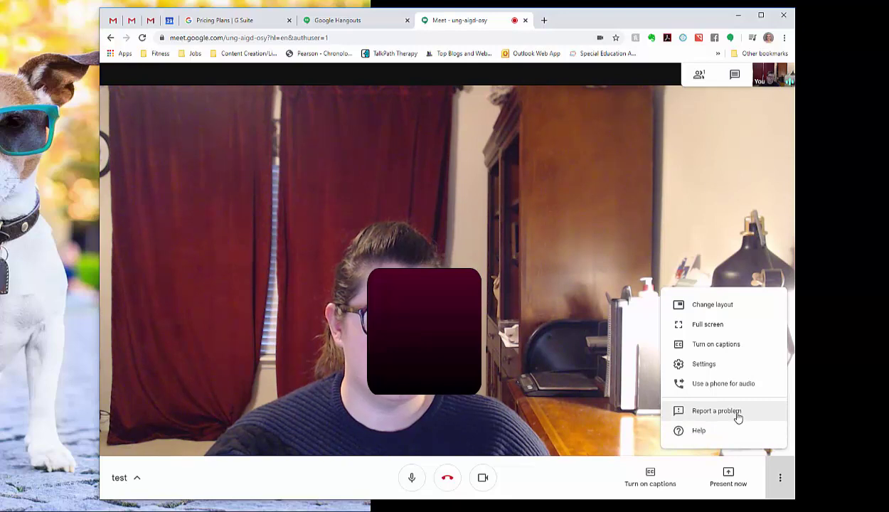
click(587, 477)
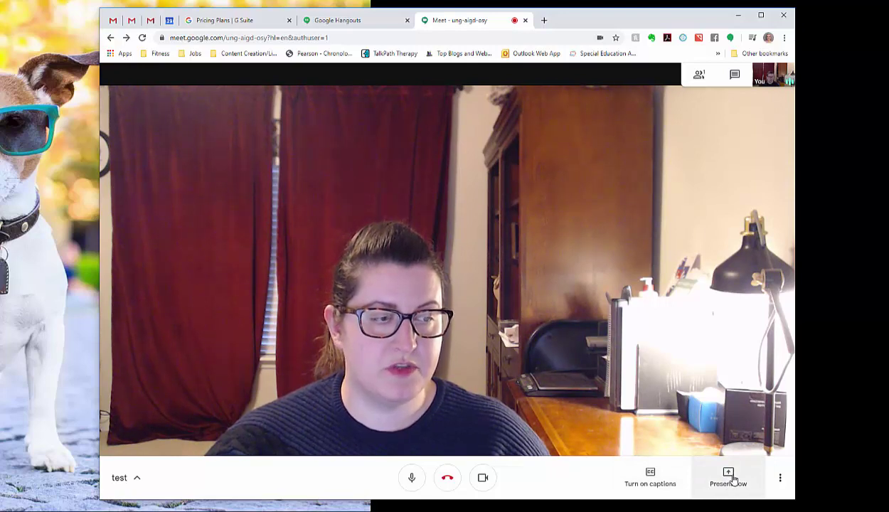
click(733, 480)
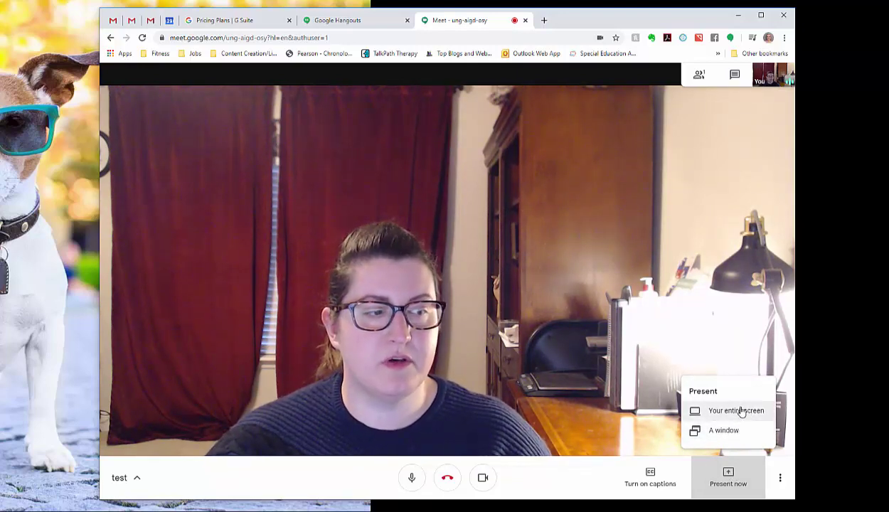
click(741, 411)
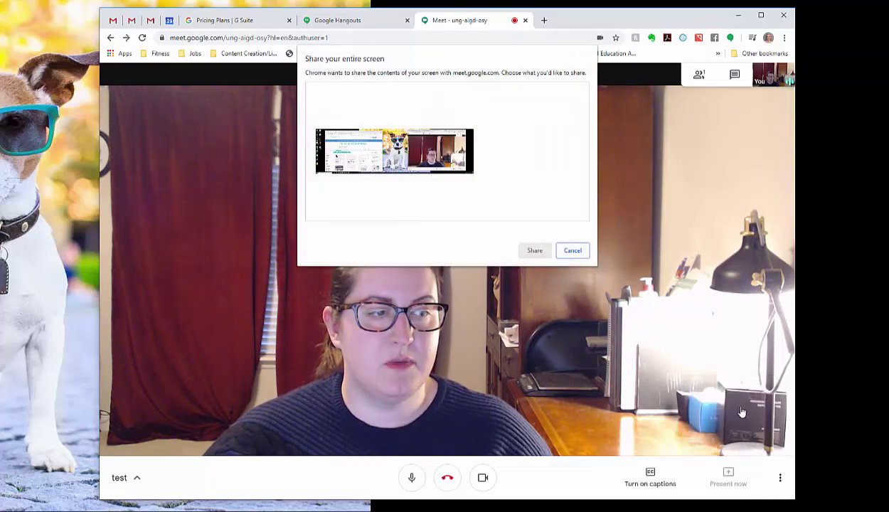
click(439, 162)
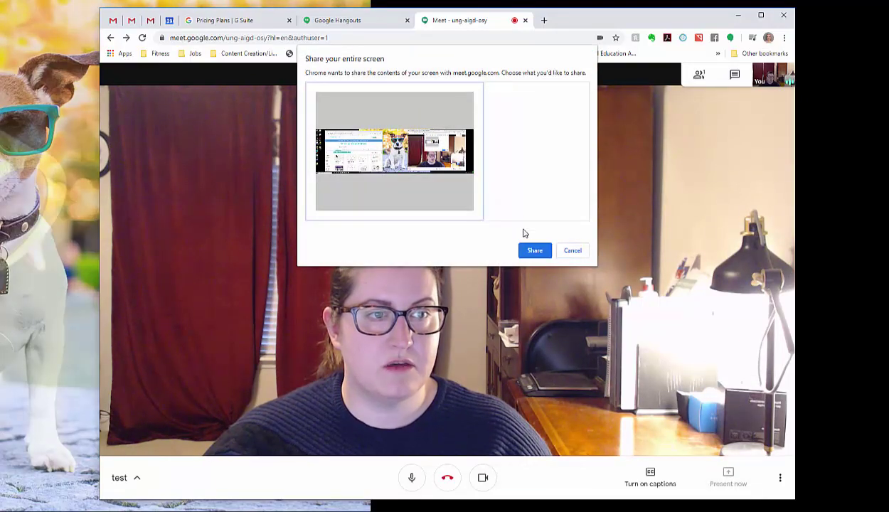
click(534, 251)
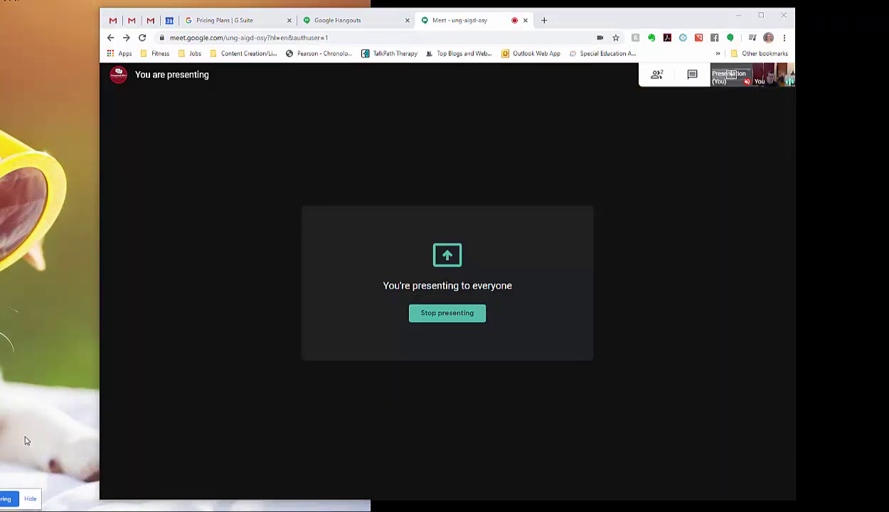
mouse_move(537, 198)
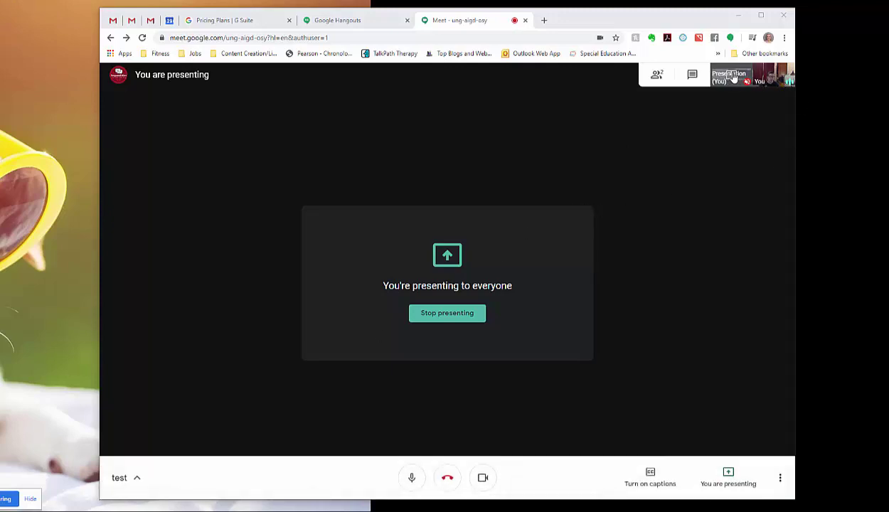
click(732, 78)
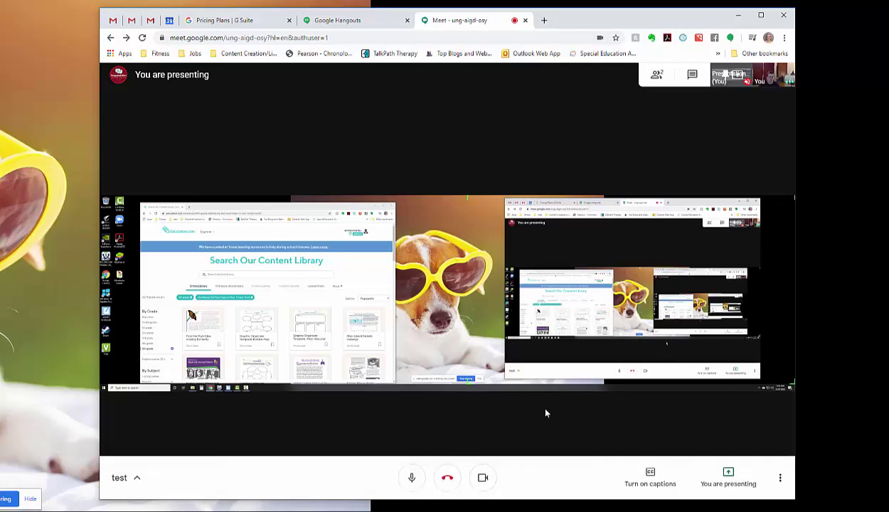
click(727, 475)
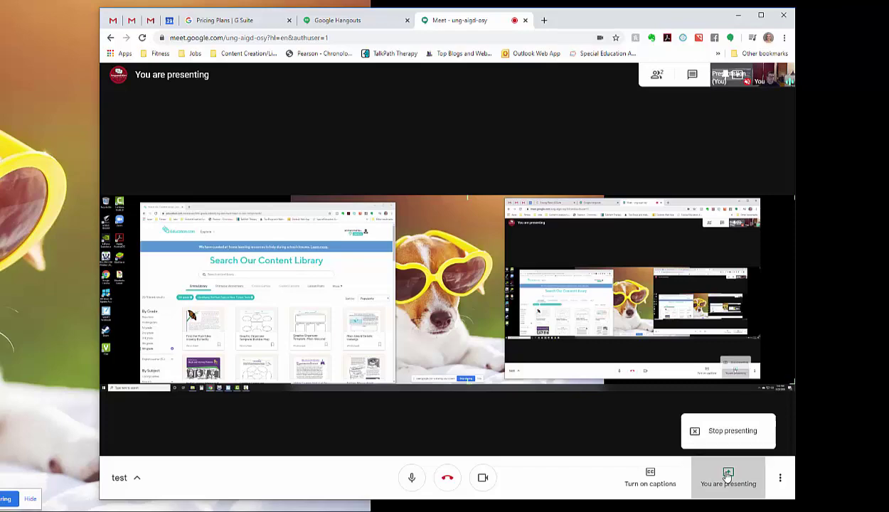
click(738, 431)
click(729, 477)
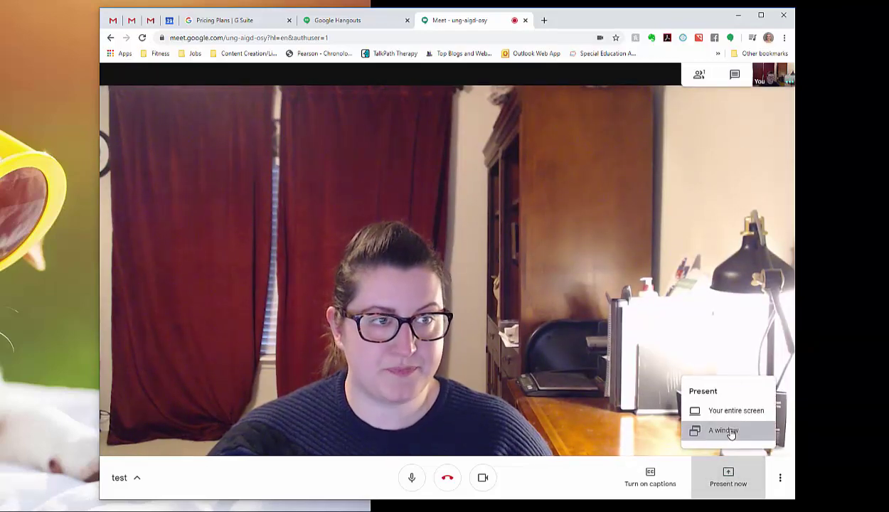
Step: Present the Education.com browser window and show it in the main view
click(730, 432)
click(449, 122)
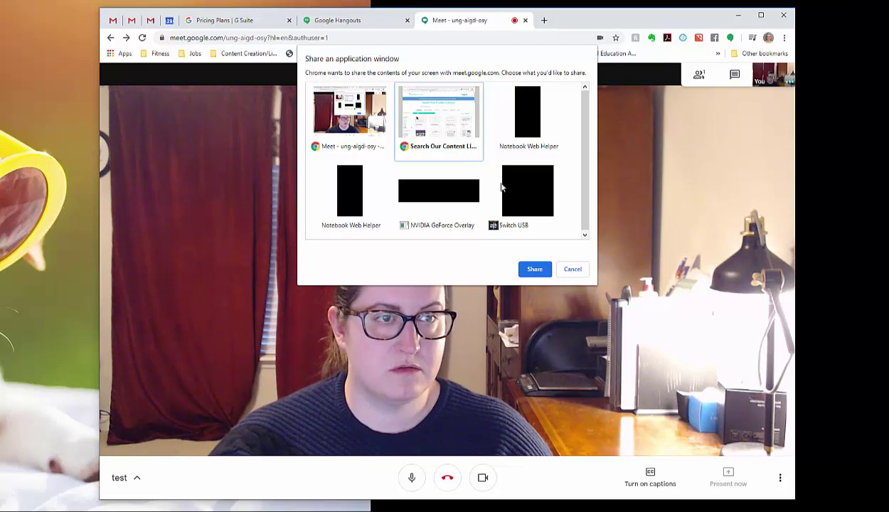
click(534, 270)
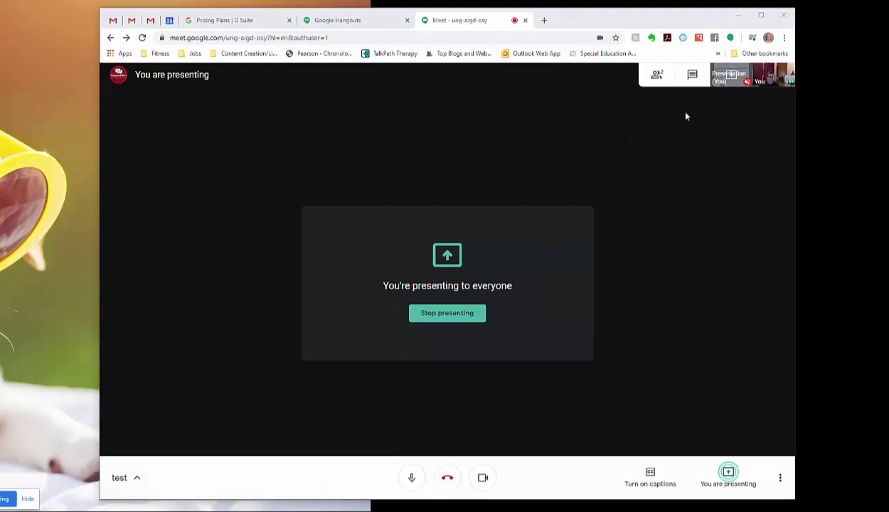
click(731, 79)
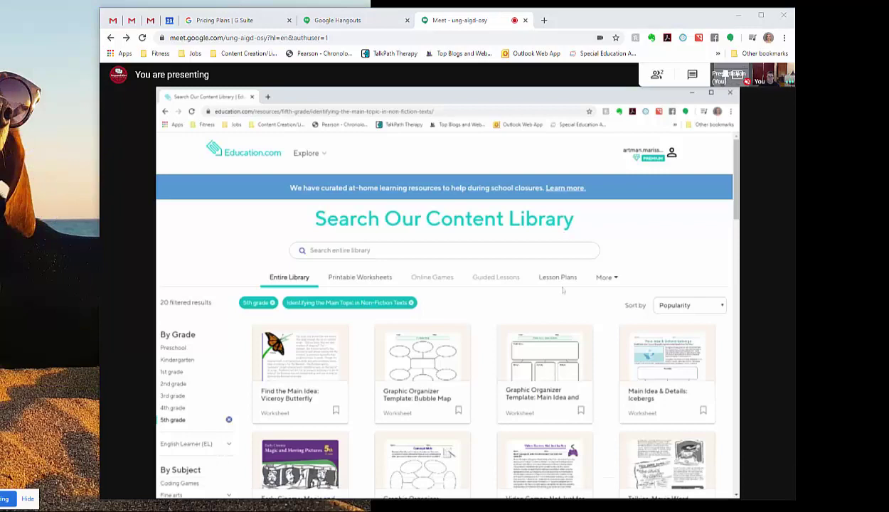
Step: Open the More options menu while the worksheet page is presented
mouse_move(512, 337)
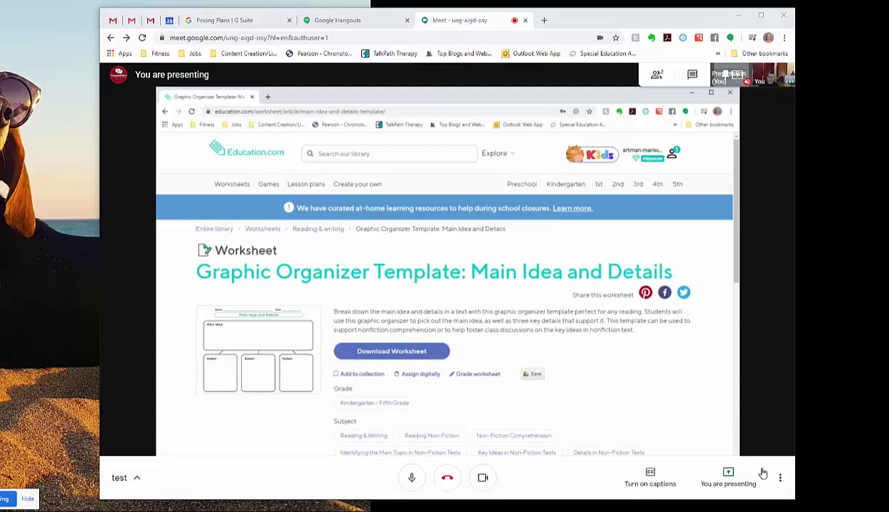
click(778, 479)
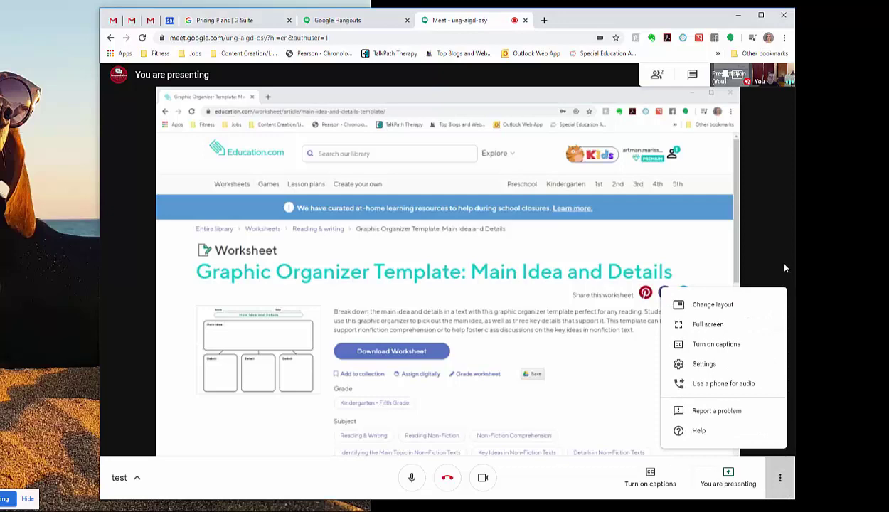
Step: Open Settings to review microphone and speakers, then close it with Done
click(725, 366)
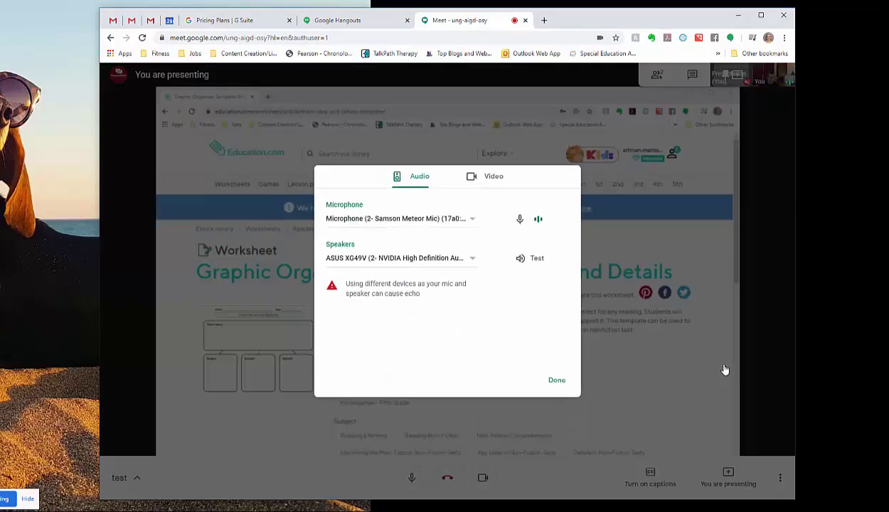
click(559, 381)
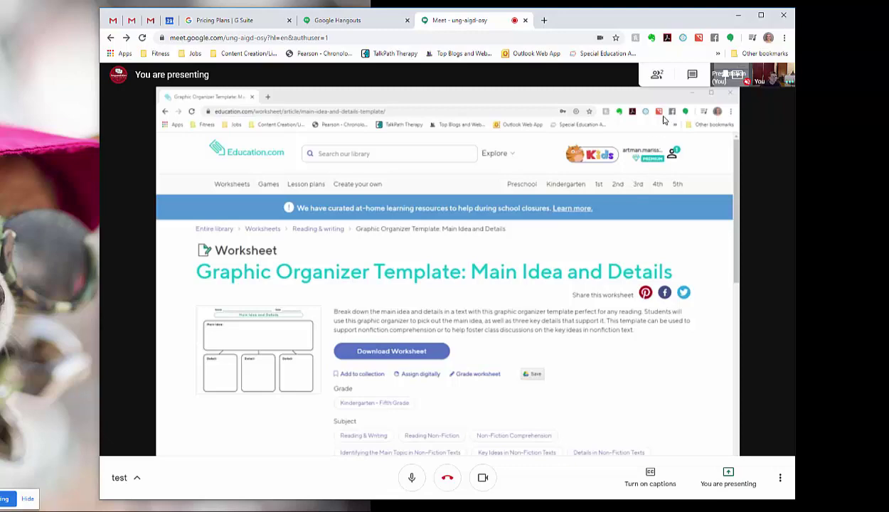
Step: Stop sharing Education.com and present the Notebook Web Helper window in the main view
click(732, 481)
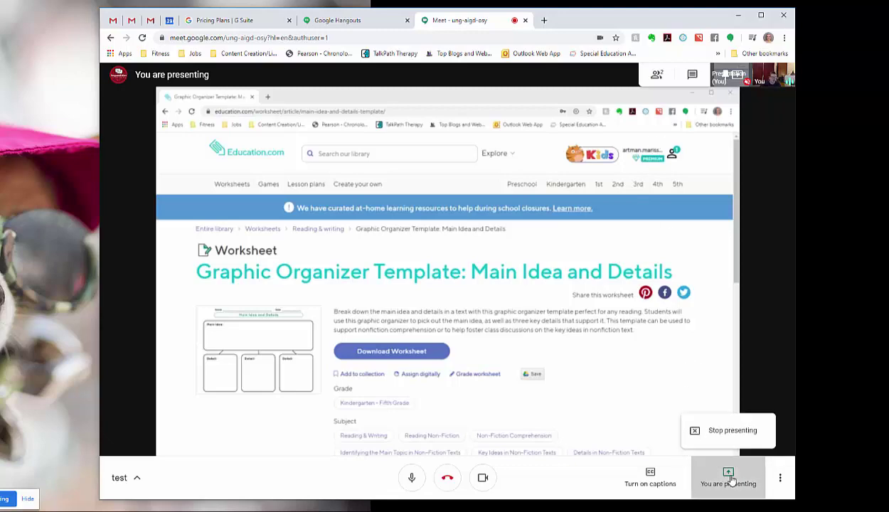
click(727, 432)
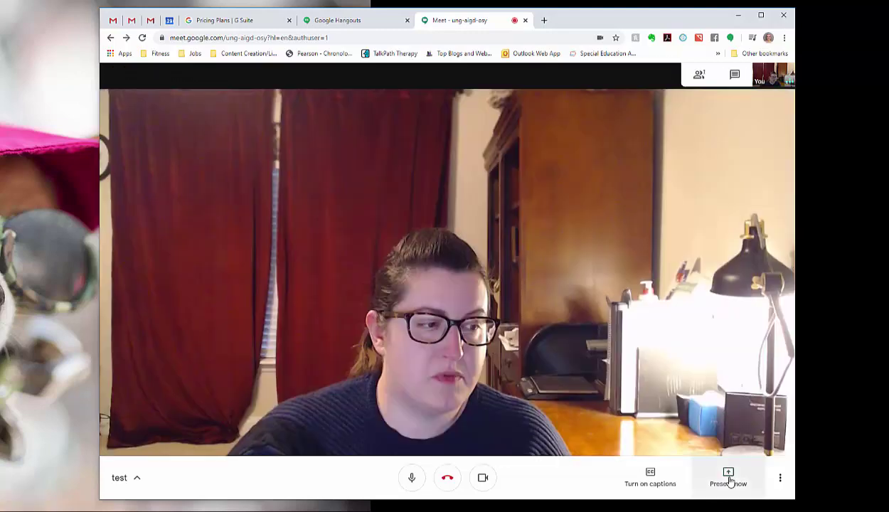
click(728, 478)
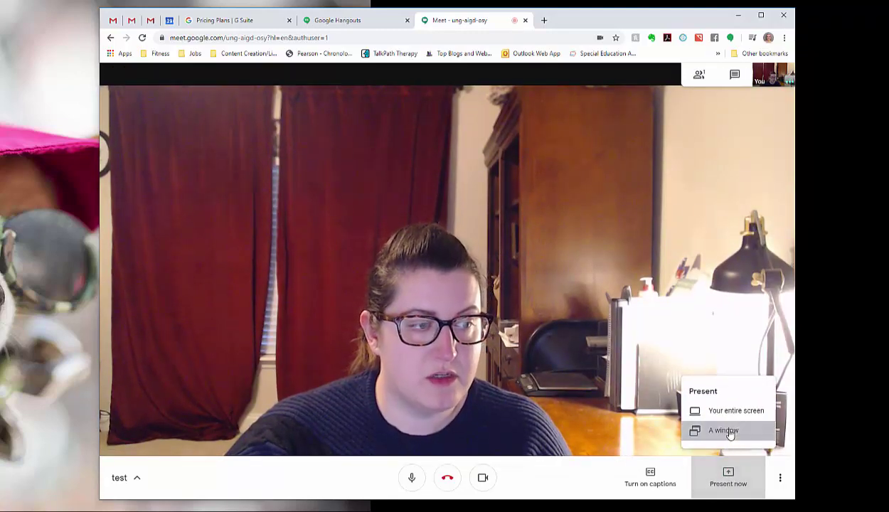
click(722, 430)
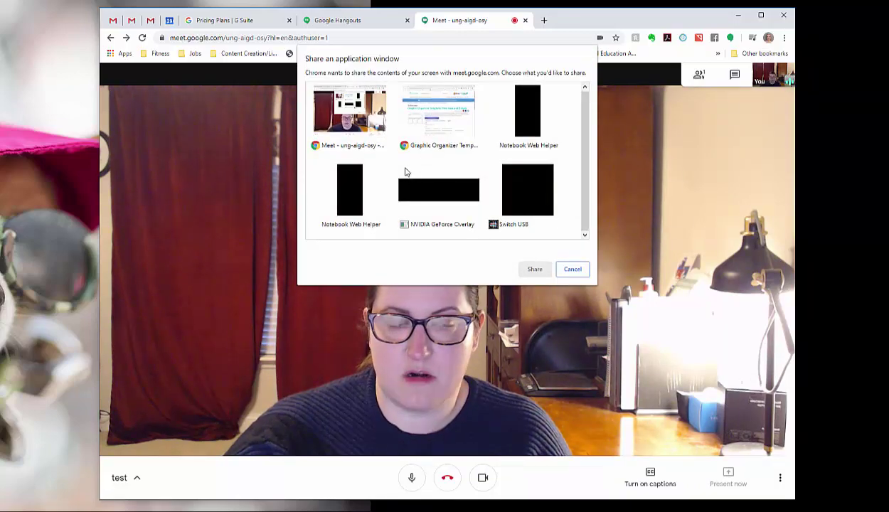
click(513, 113)
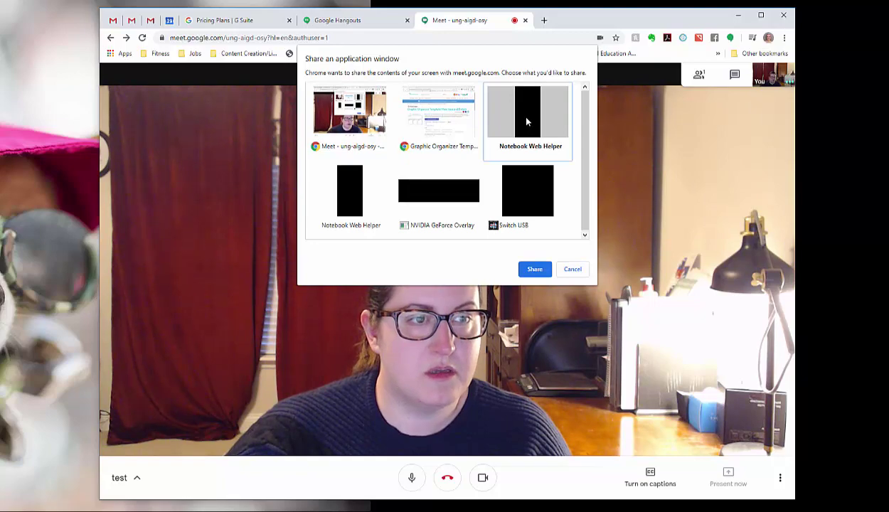
click(534, 268)
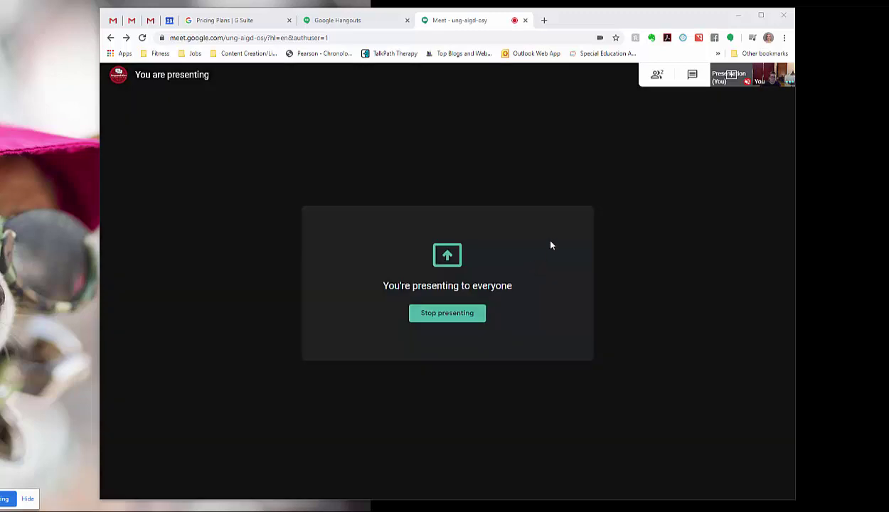
click(732, 79)
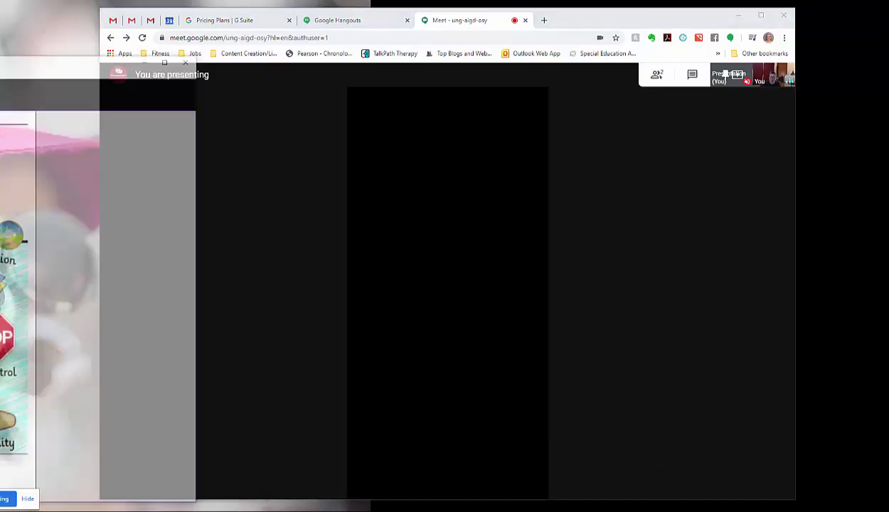
key(alt+Tab)
drag(0, 21, 438, 20)
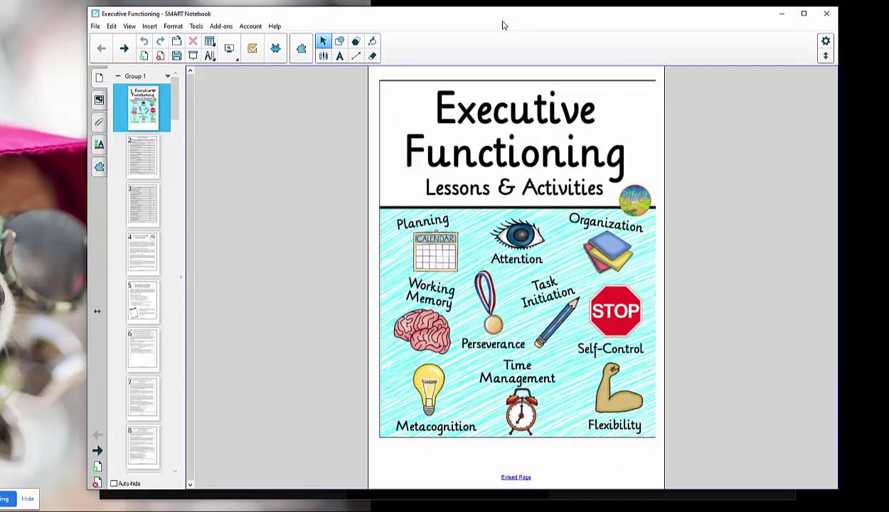
drag(509, 21, 0, 20)
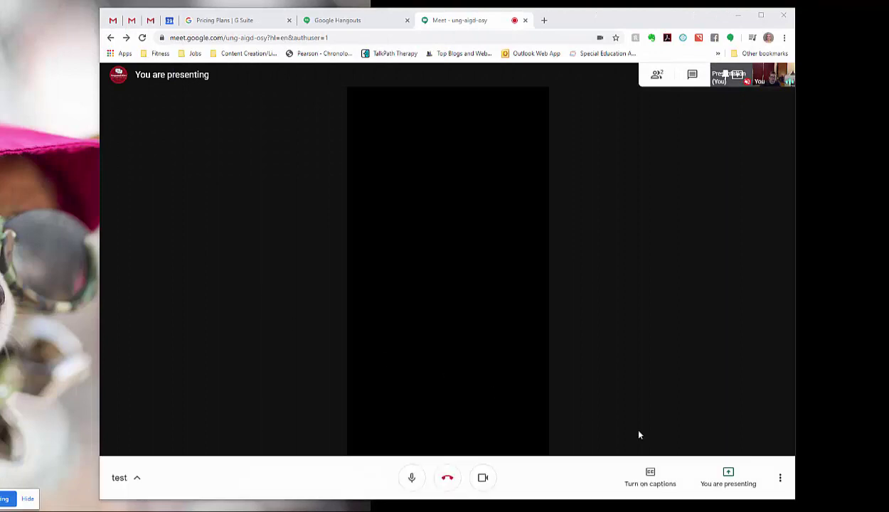
Step: Stop the Notebook share and start presenting the entire screen
click(742, 487)
click(737, 435)
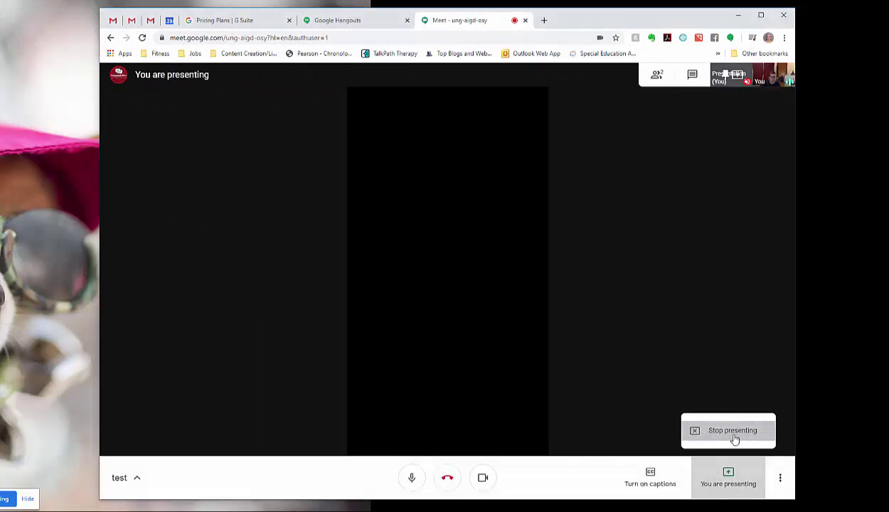
click(729, 478)
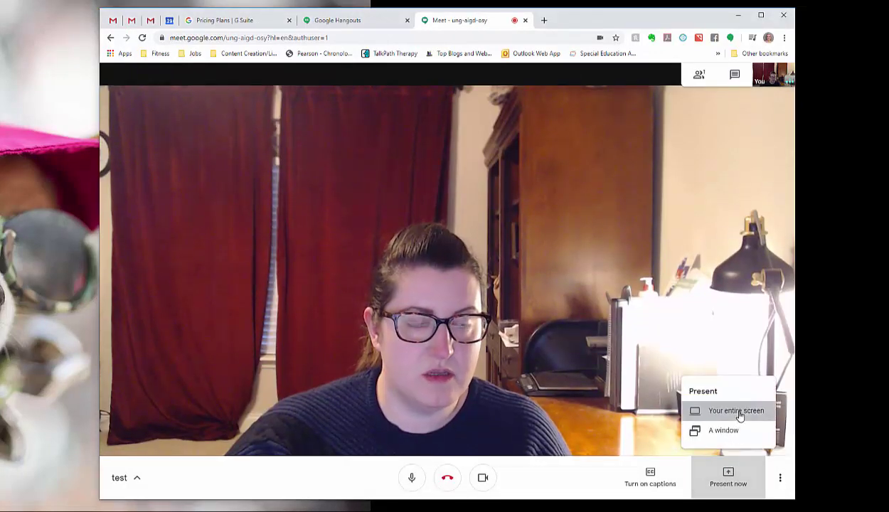
click(737, 411)
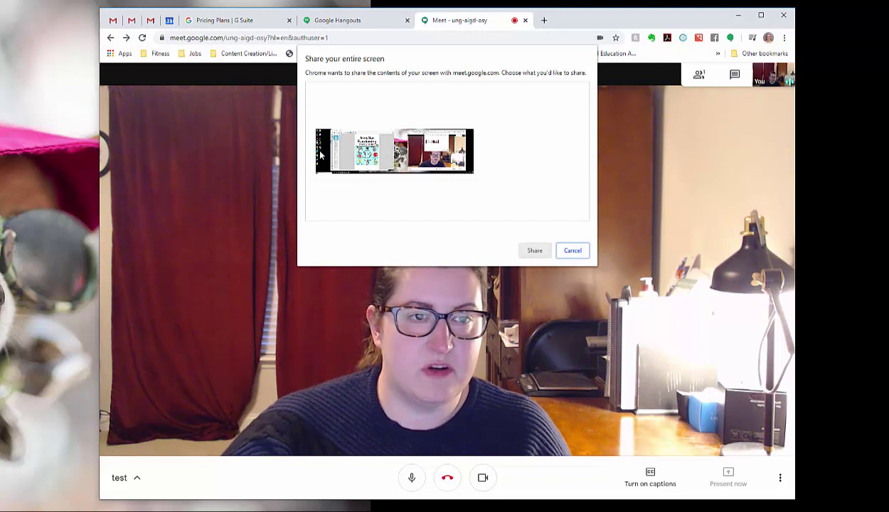
click(392, 156)
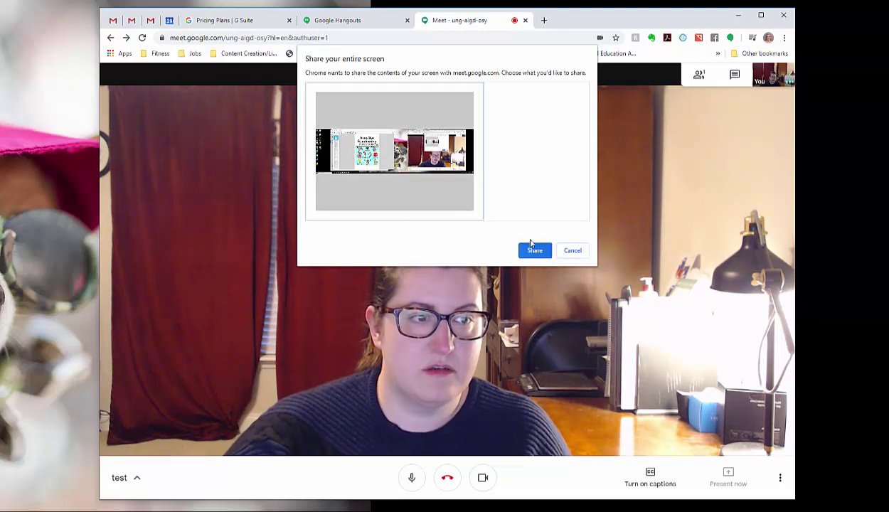
click(533, 251)
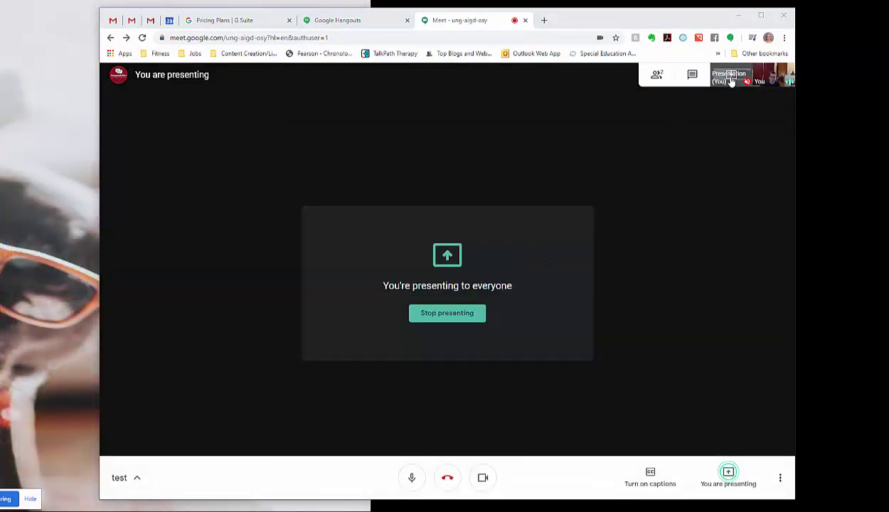
Step: View the shared screen in the main view, then stop presenting
click(729, 75)
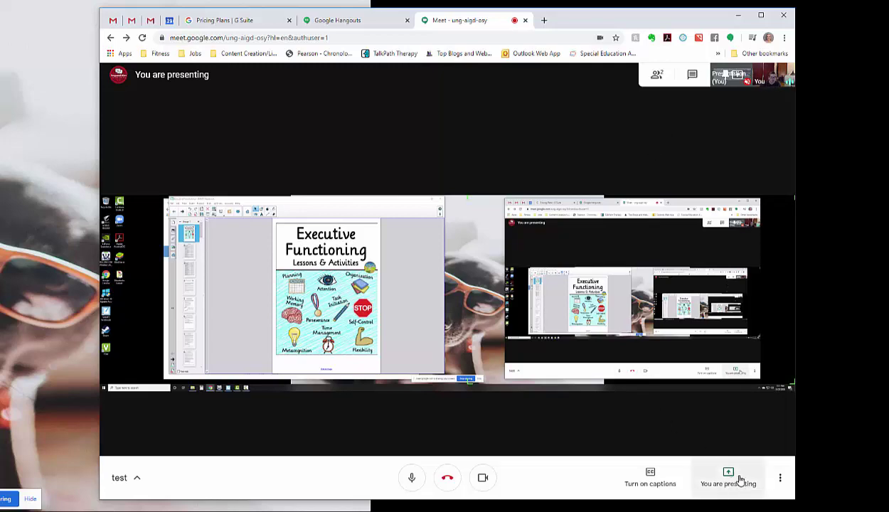
click(740, 481)
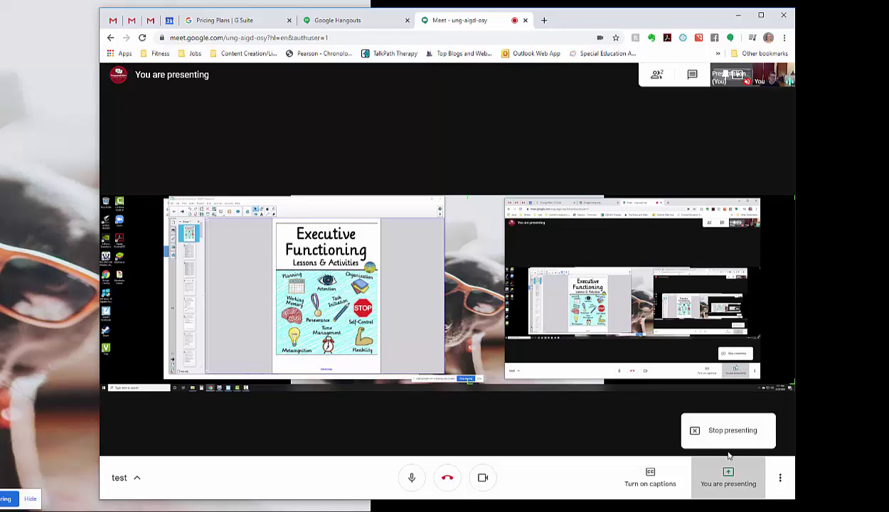
click(730, 431)
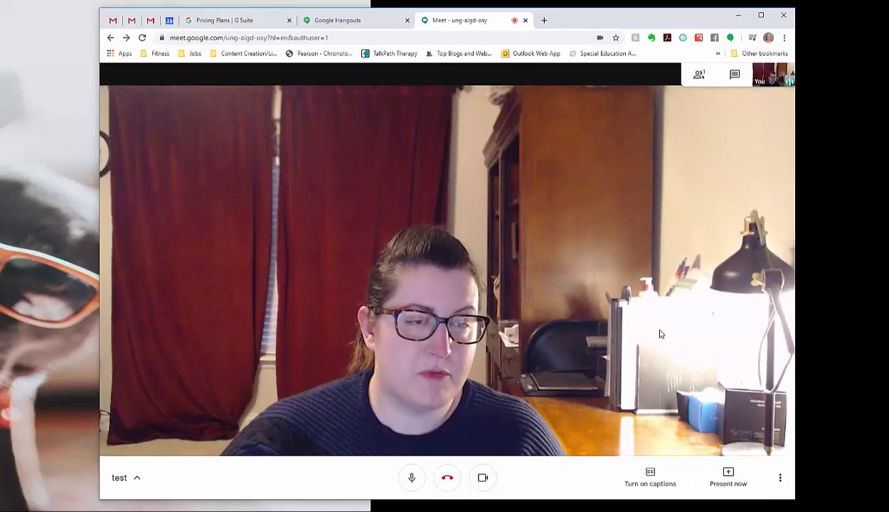